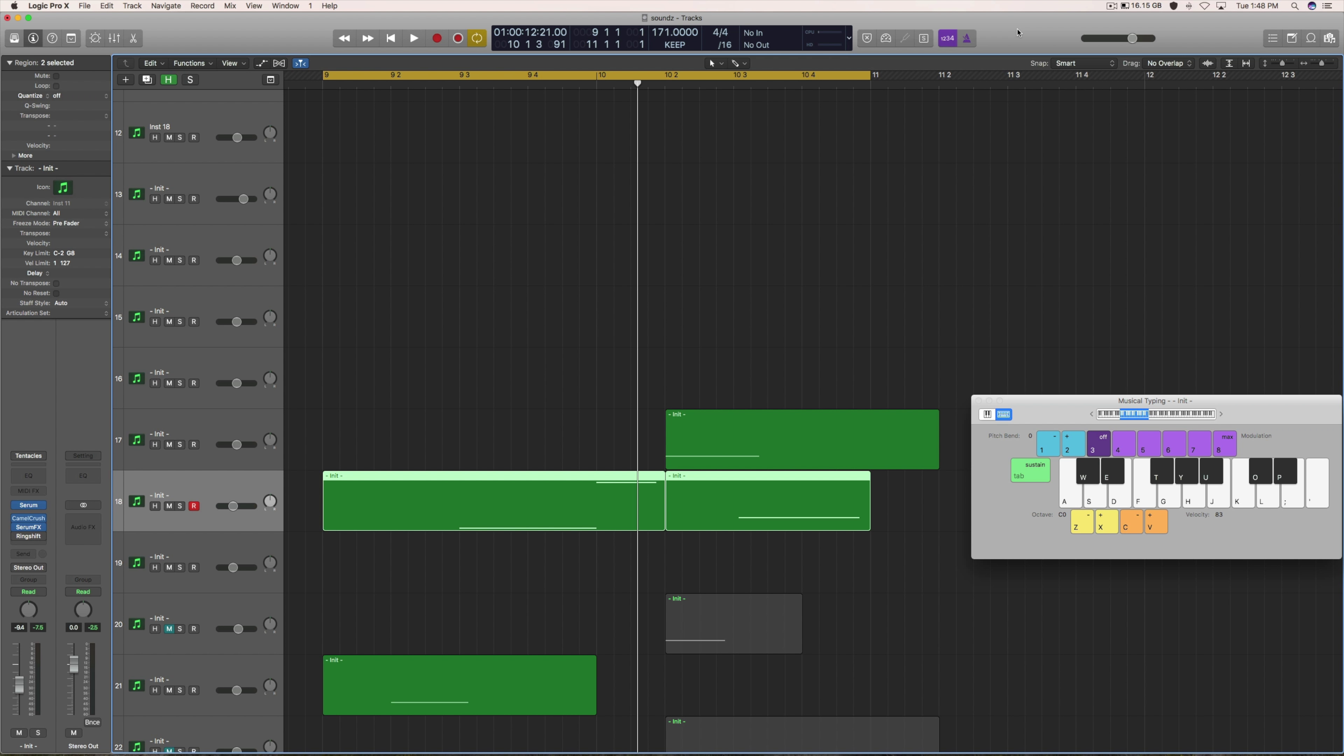
- Audition the BS Tentacles patch and look over its effects rack
key("f")
key("v")
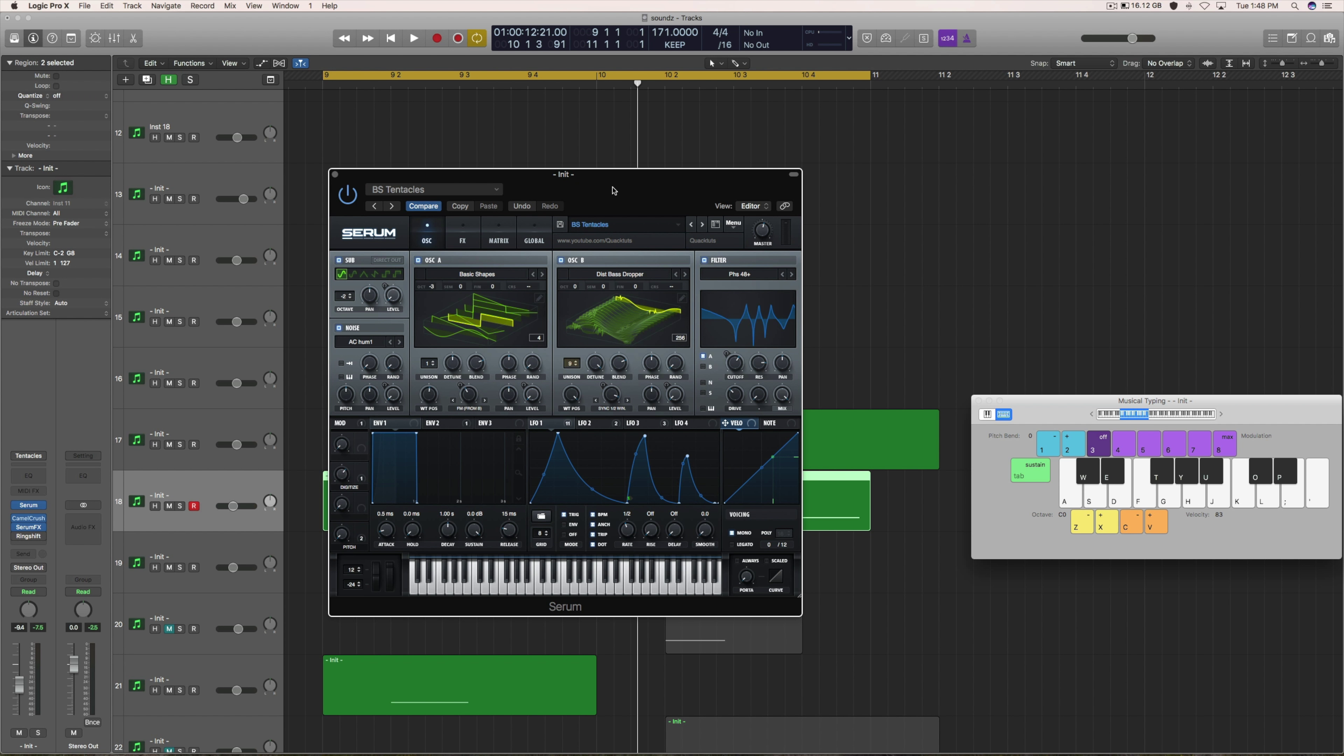
key("g")
left_click(475, 235)
scroll(796, 307, "down", 3)
scroll(797, 307, "up", 3)
- Return to the oscillator page showing OSC A Basic Shapes and OSC B Dist Bass Dropper
left_click(426, 236)
left_click(467, 244)
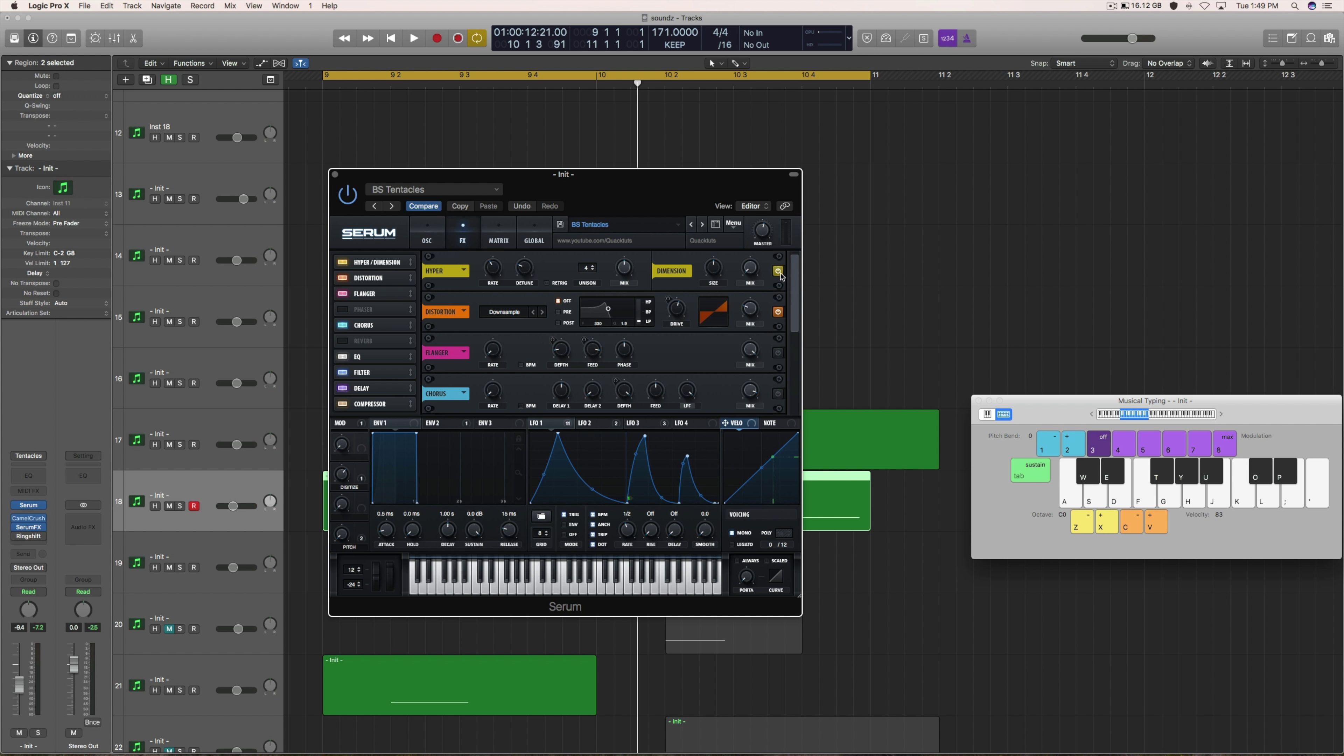
left_click(426, 236)
key("g")
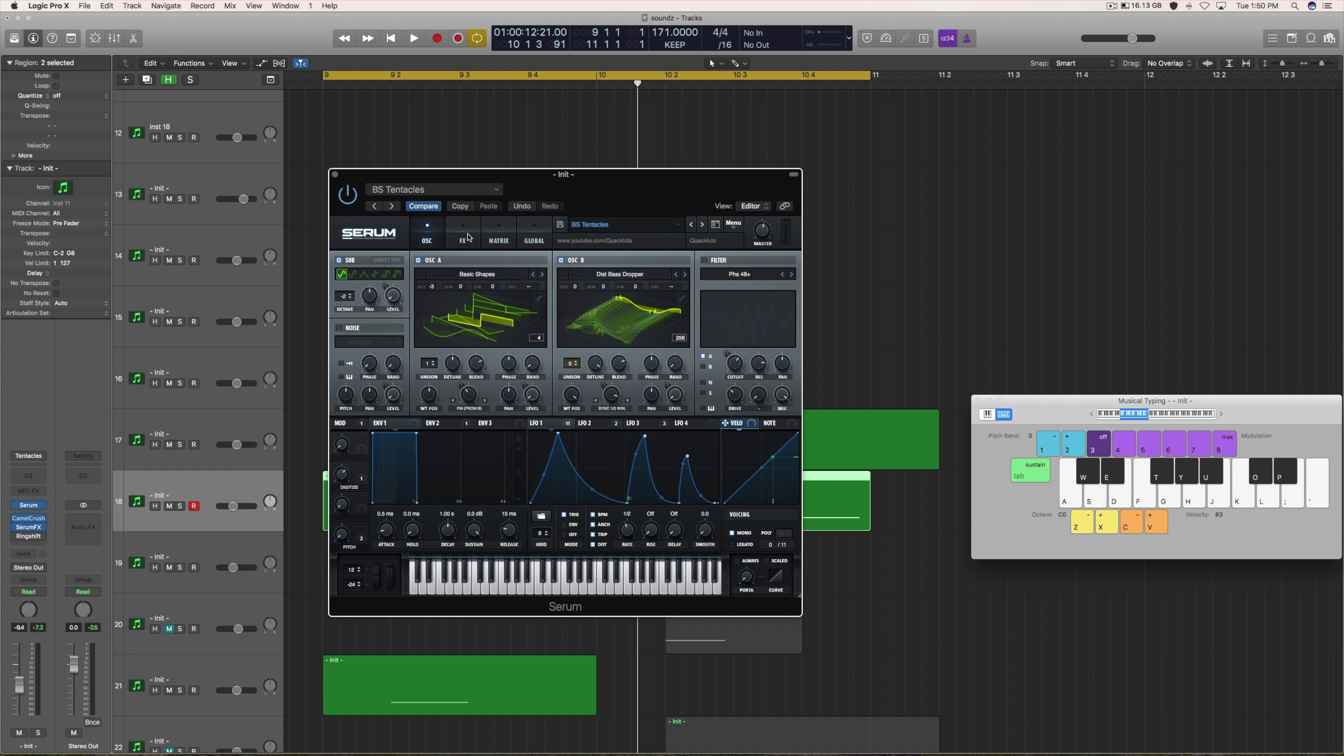
left_click(468, 237)
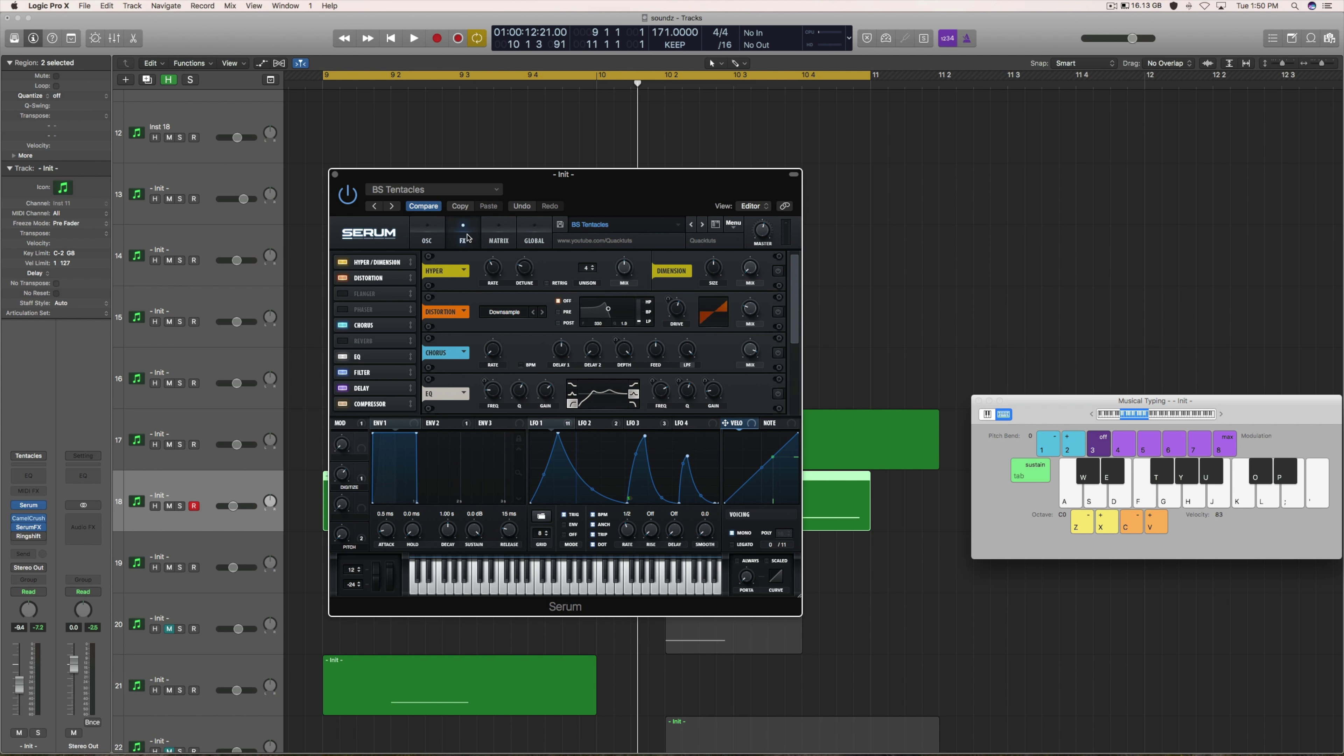
scroll(794, 308, "down", 3)
scroll(794, 308, "up", 3)
left_click(429, 234)
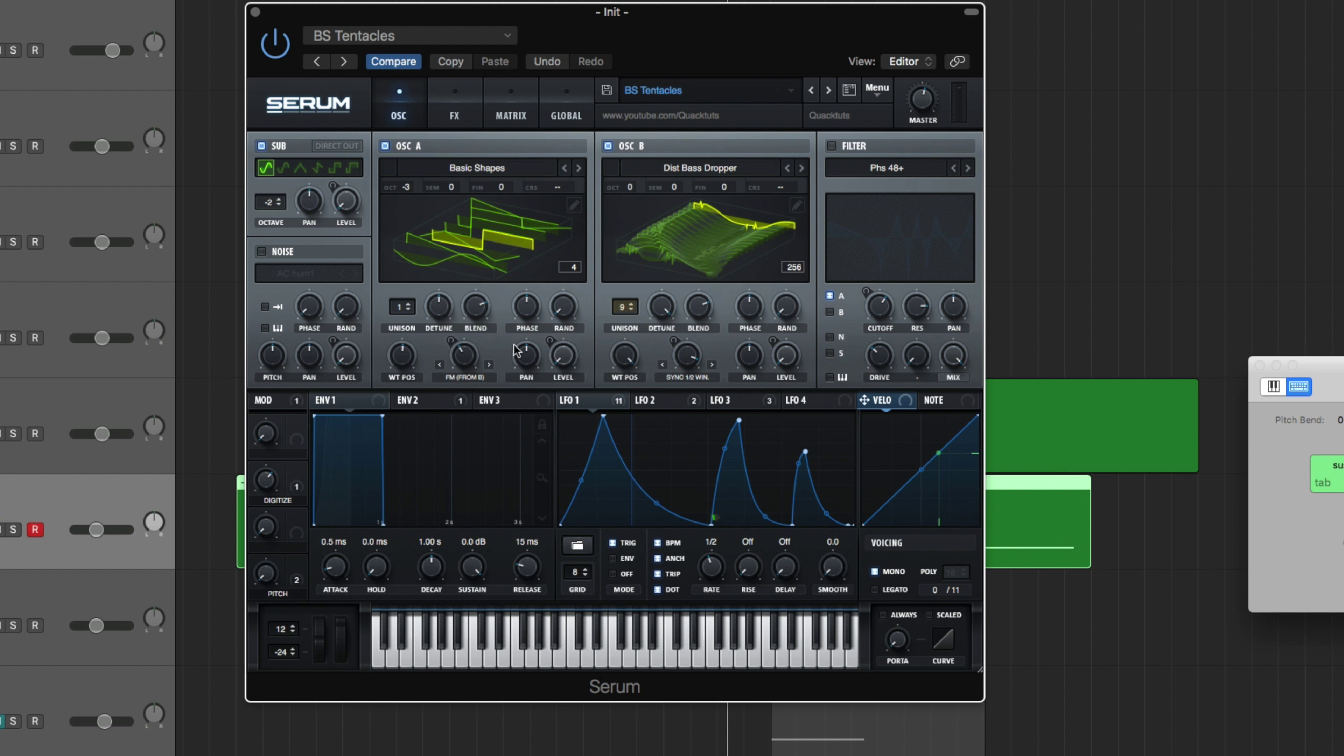
left_click(478, 378)
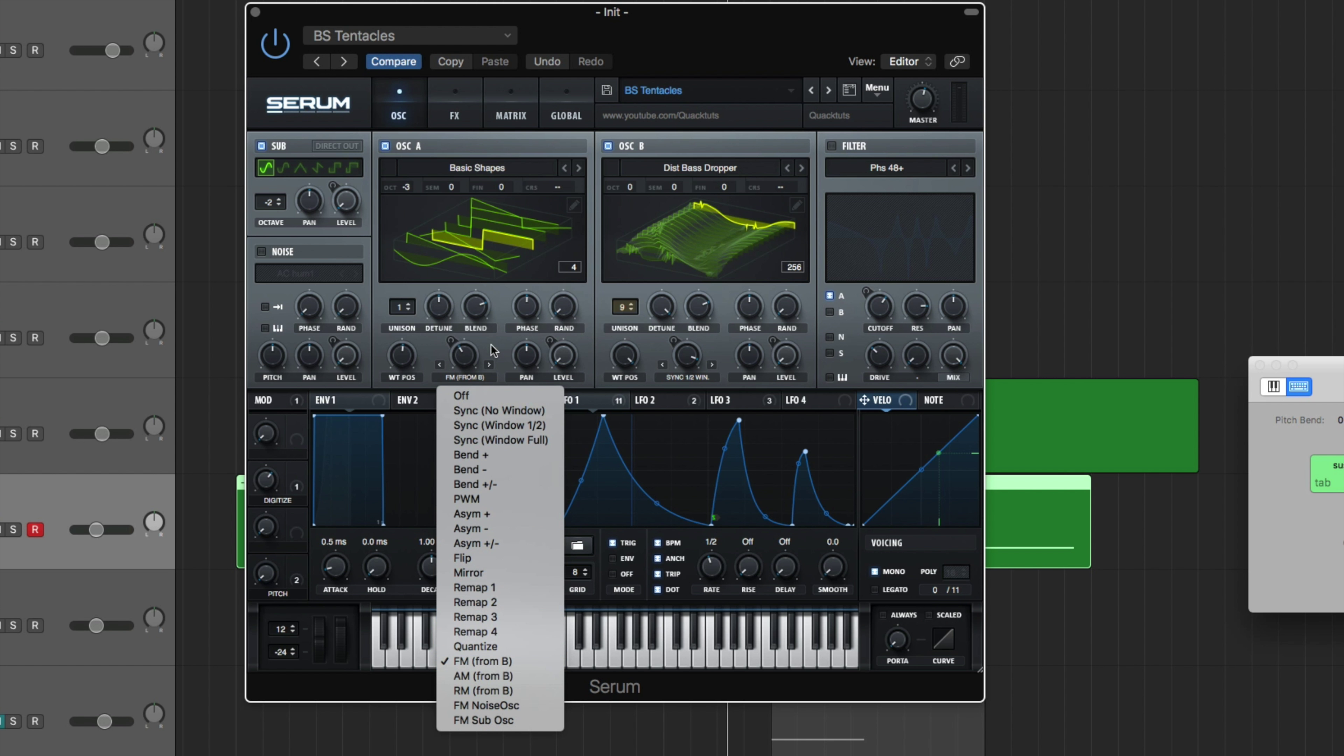
left_click(476, 357)
mouse_move(474, 361)
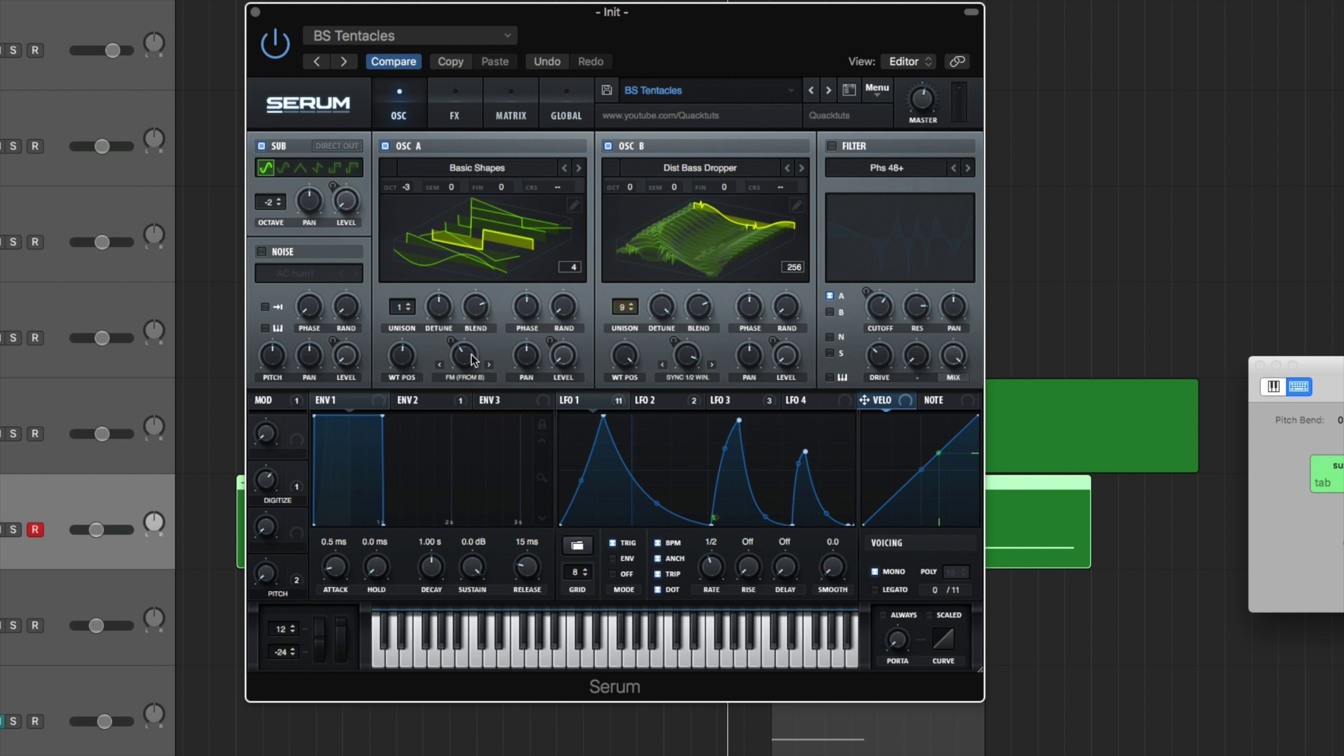
mouse_move(558, 362)
left_click(708, 170)
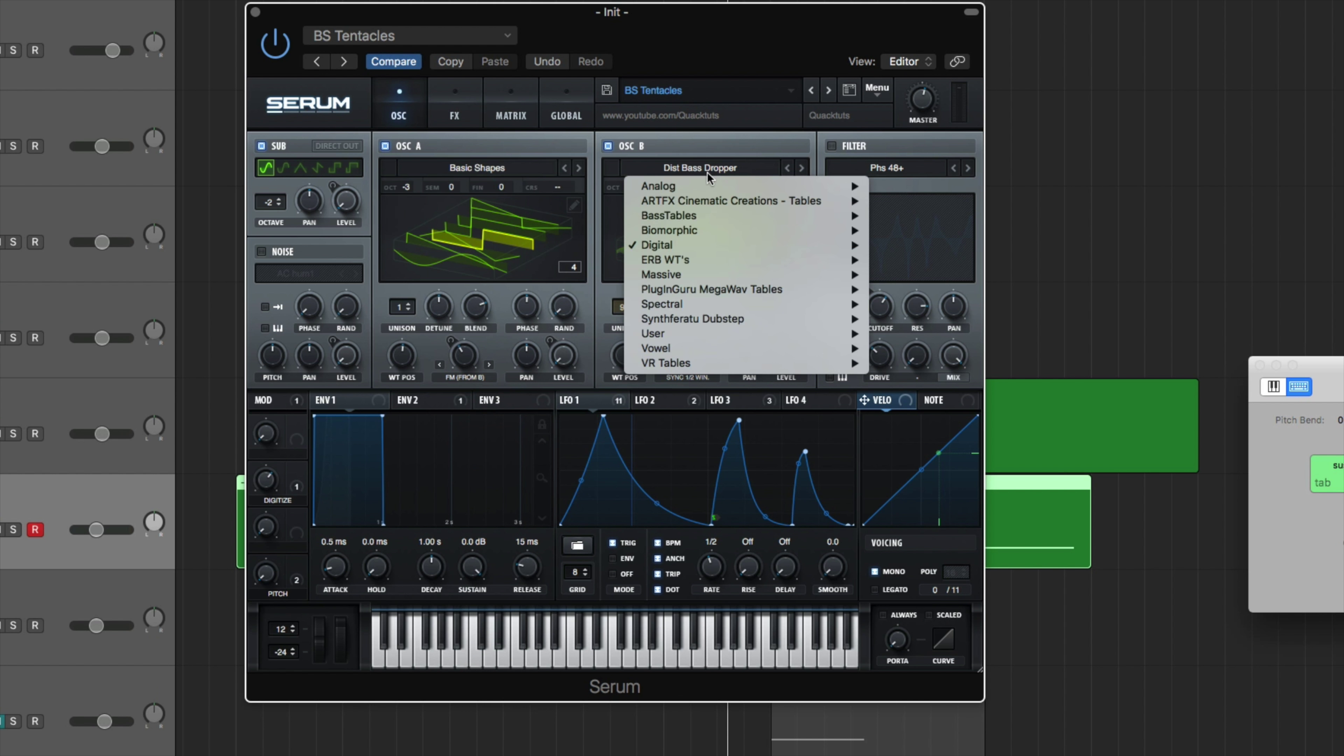
mouse_move(778, 249)
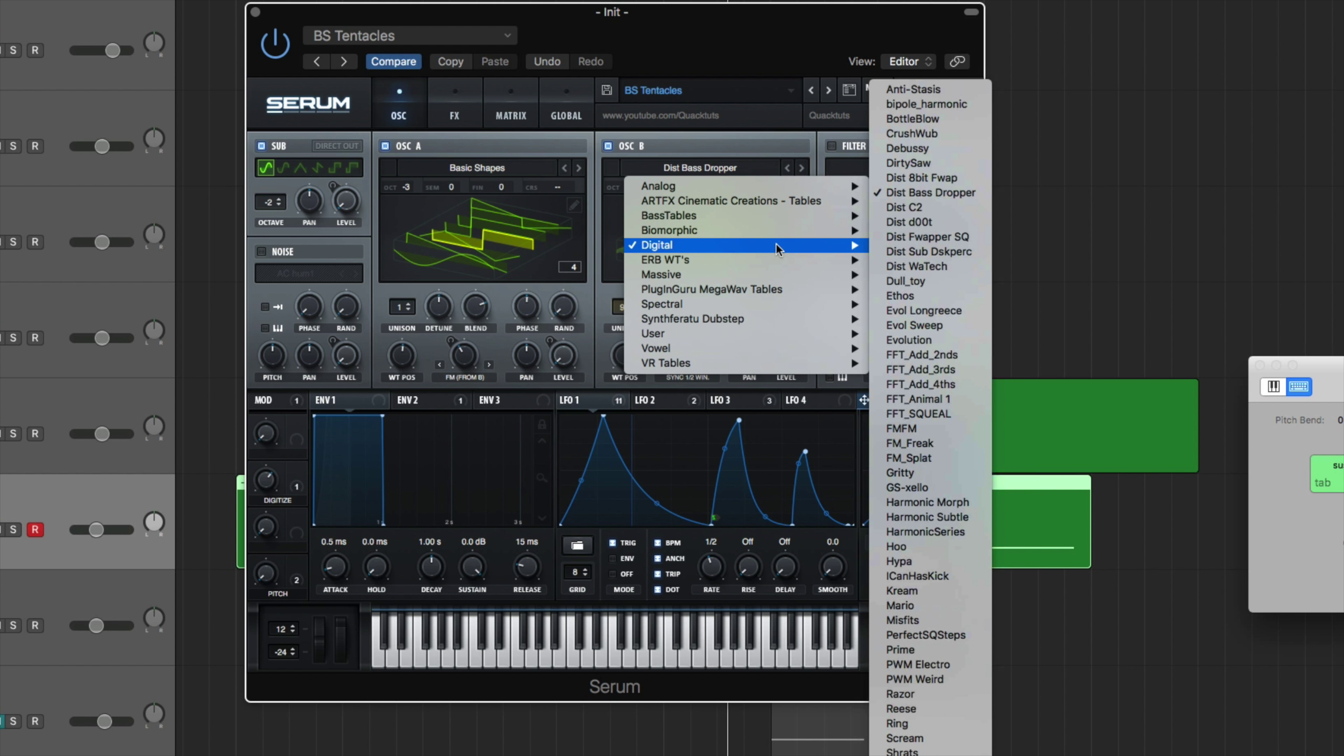
left_click(920, 196)
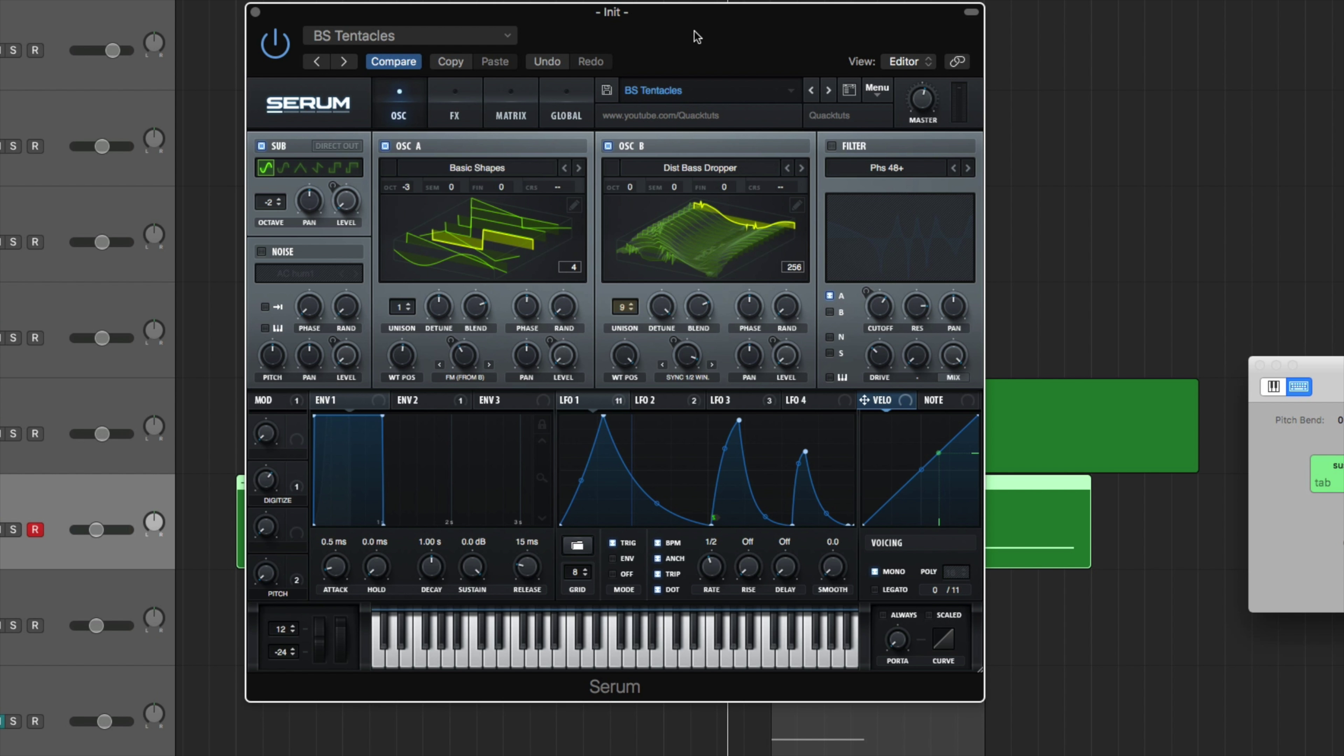
left_click(681, 403)
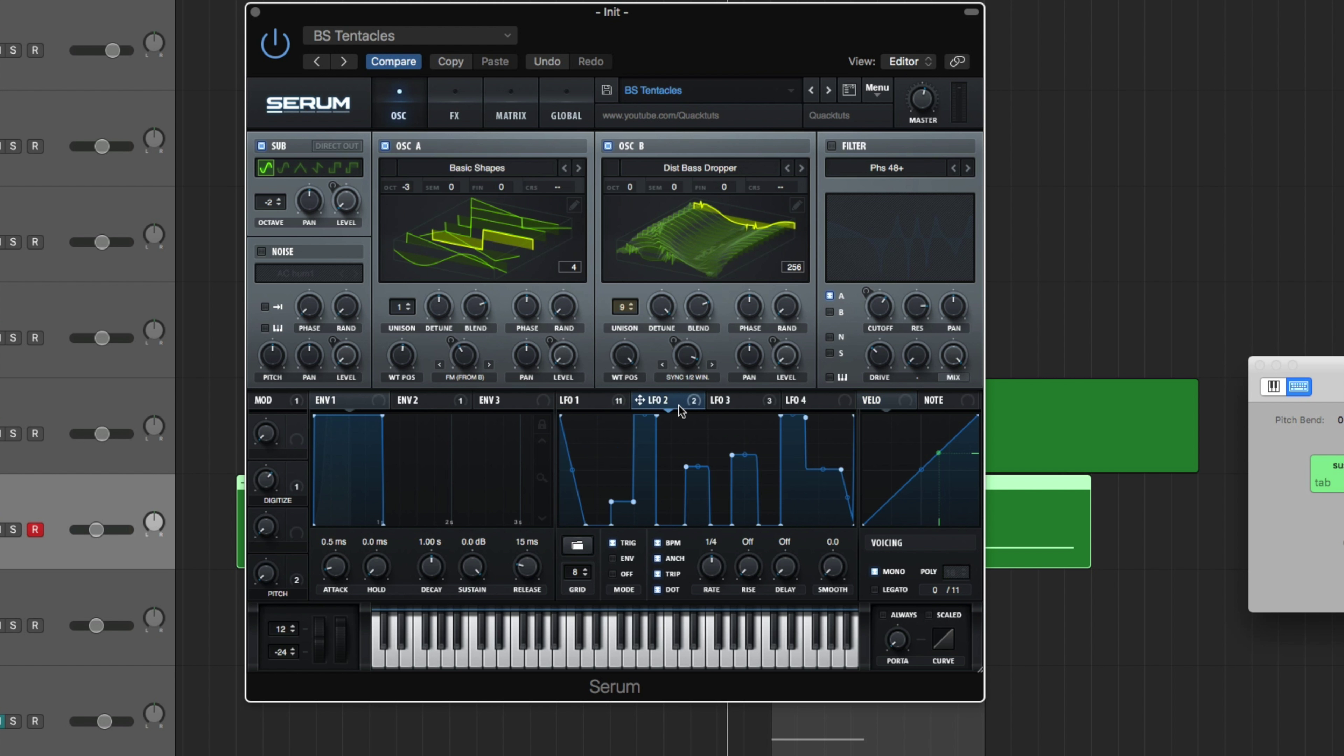
left_click(605, 402)
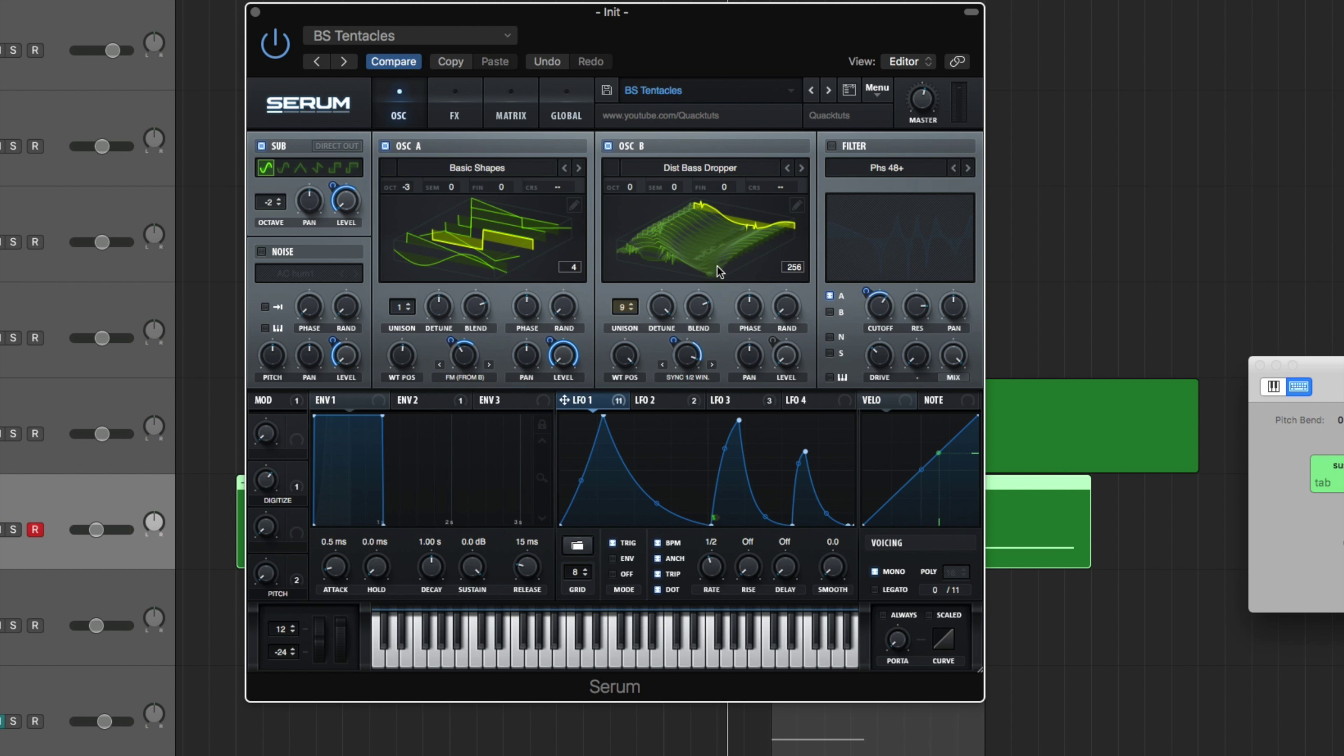
- Give OSC B 8 unison voices, check Blend and Rand, and keep Sync (Window 1/2) warp
left_click(631, 310)
left_click(701, 303)
left_click(779, 311)
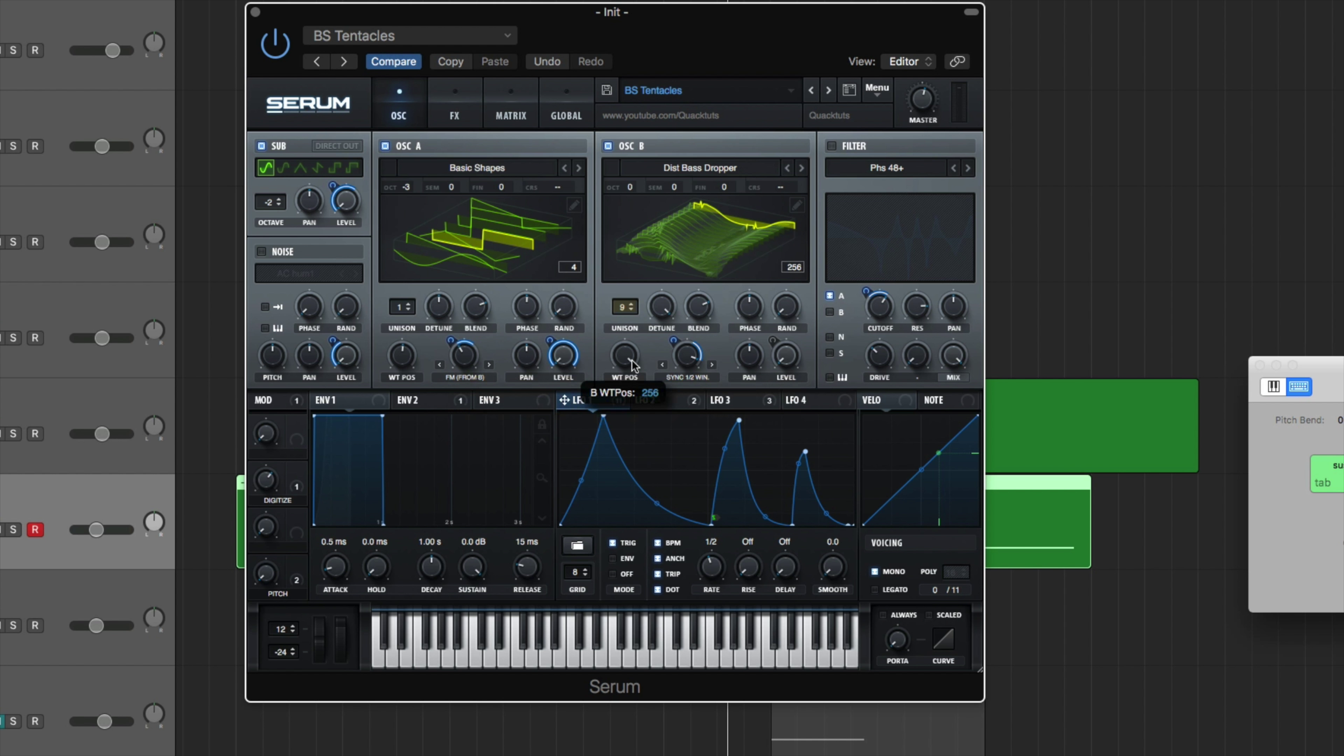
left_click(699, 376)
left_click(690, 358)
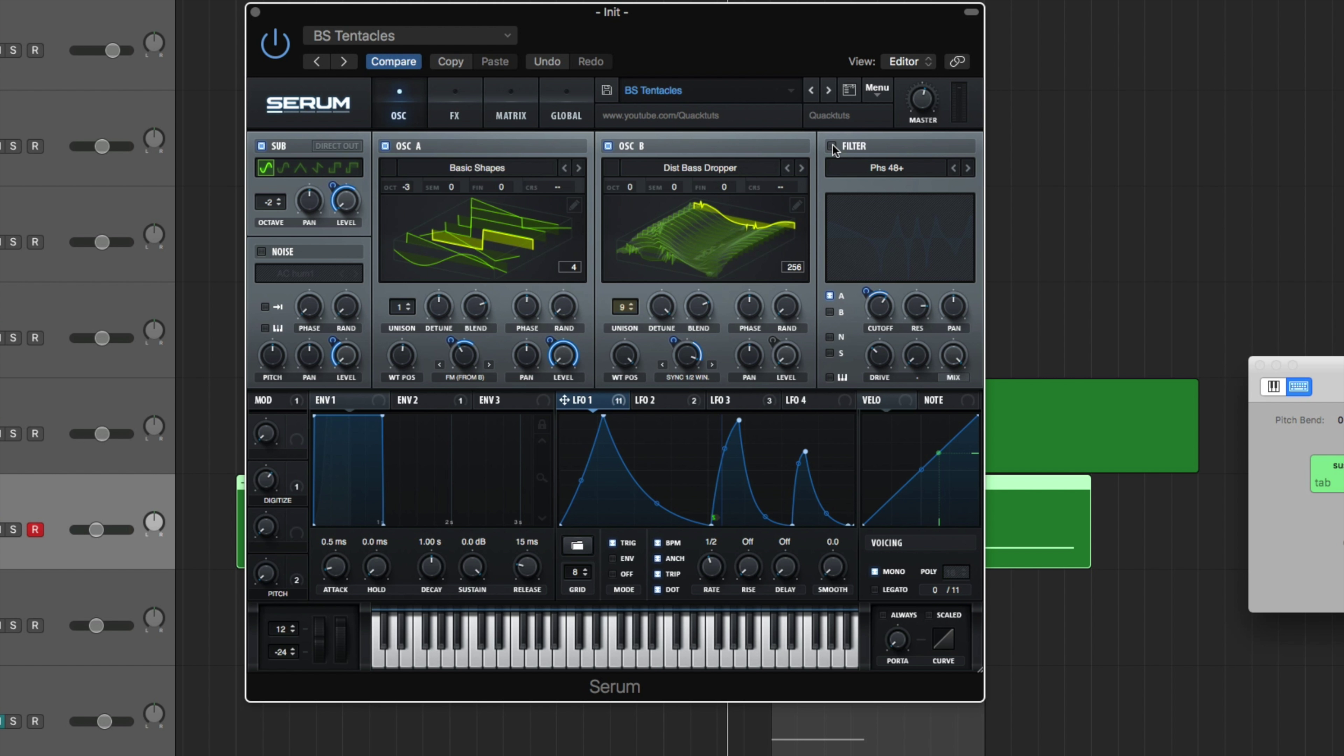
left_click(831, 146)
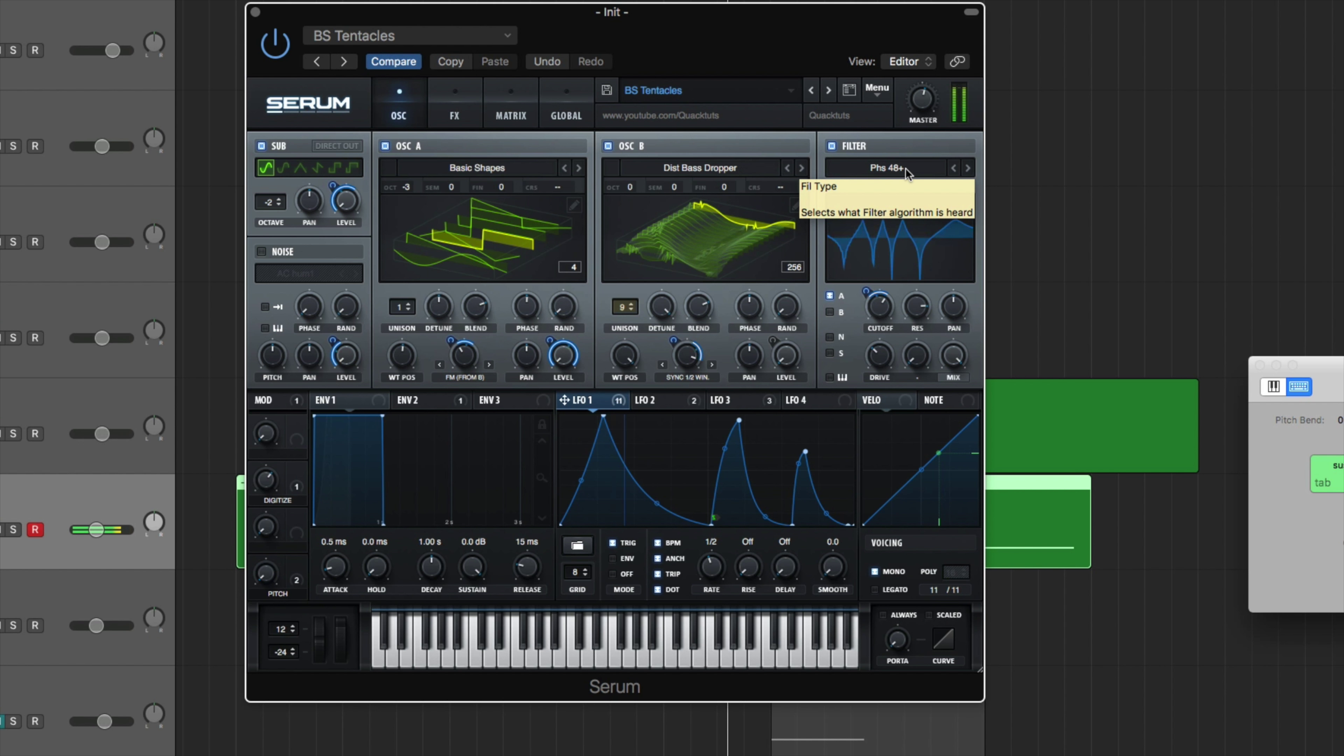
- Audition the patch with Filter A bypassed, then re-enabled
key("a")
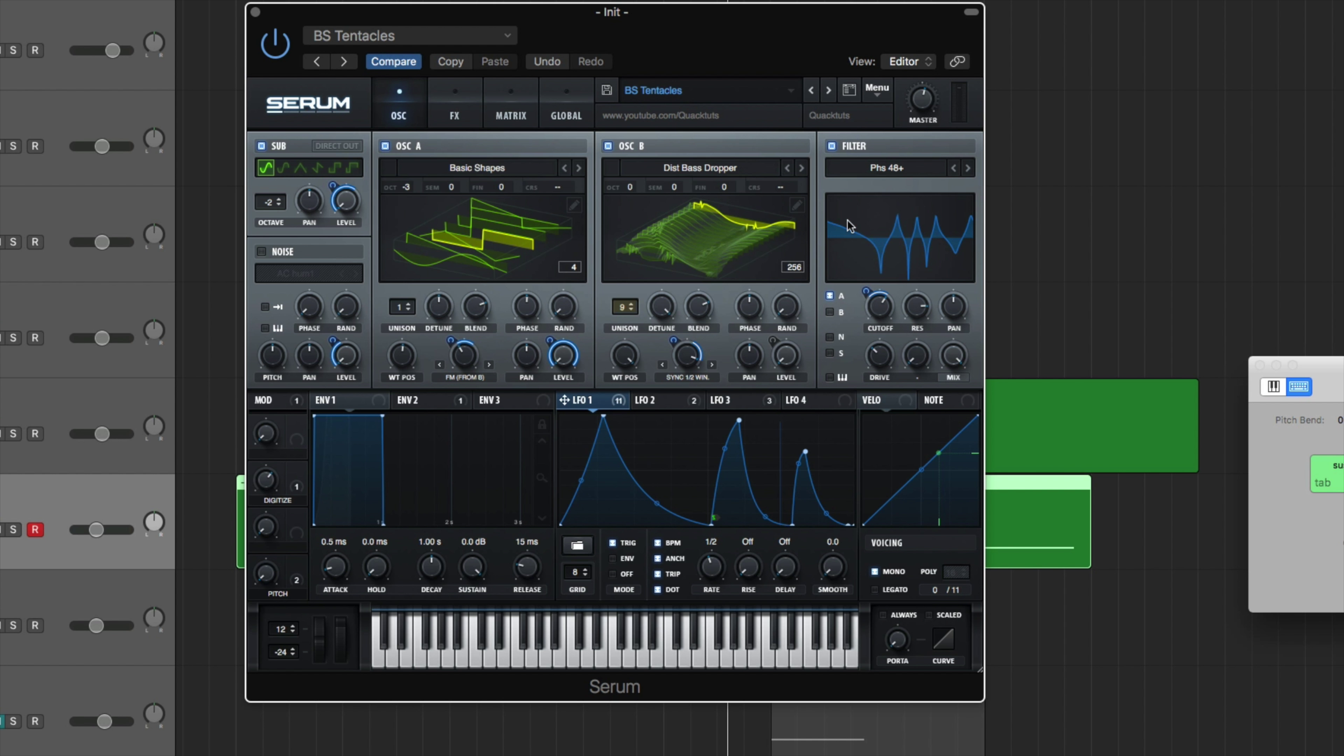
left_click(831, 296)
left_click(831, 296)
- Switch on the noise oscillator using AC hum1, then bring up the effects rack
left_click(261, 252)
left_click(308, 276)
left_click(311, 245)
mouse_move(346, 363)
left_click(466, 109)
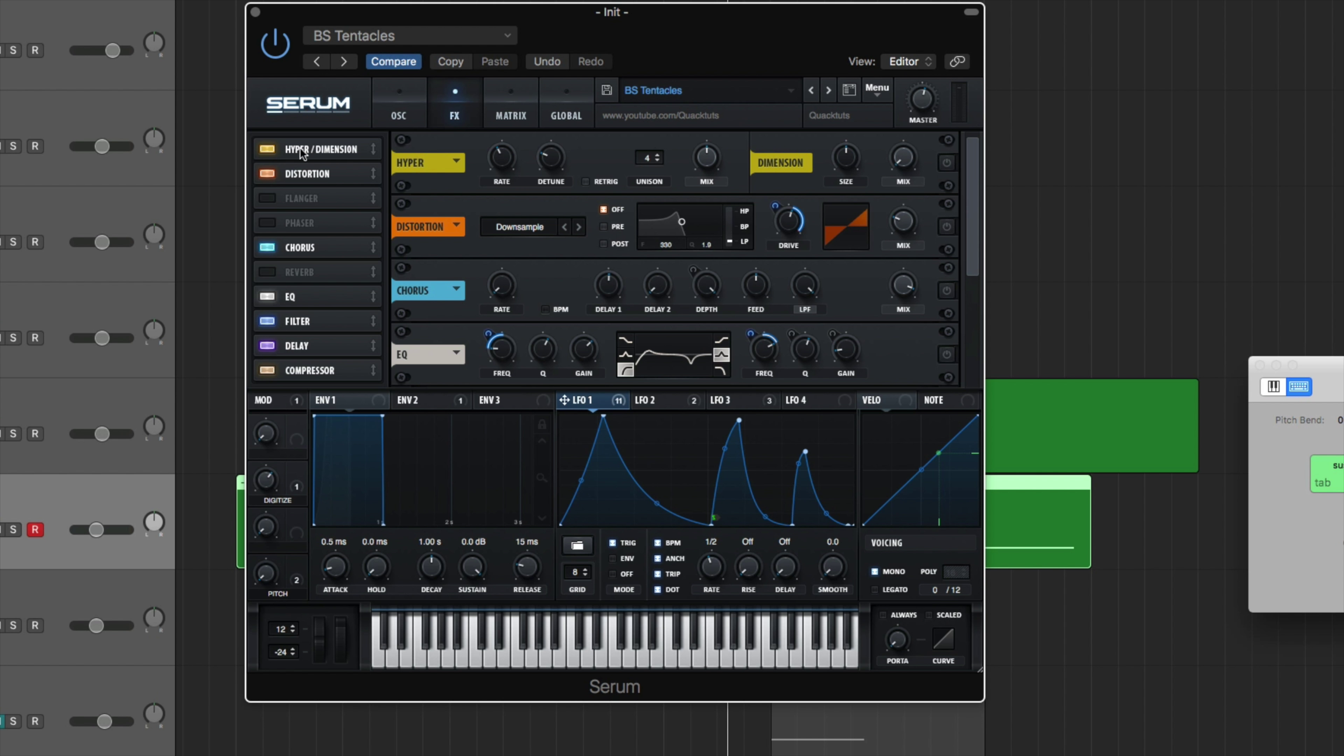
- Enable the Hyper/Dimension effect, running 4 unison voices at 50% mix
left_click(947, 163)
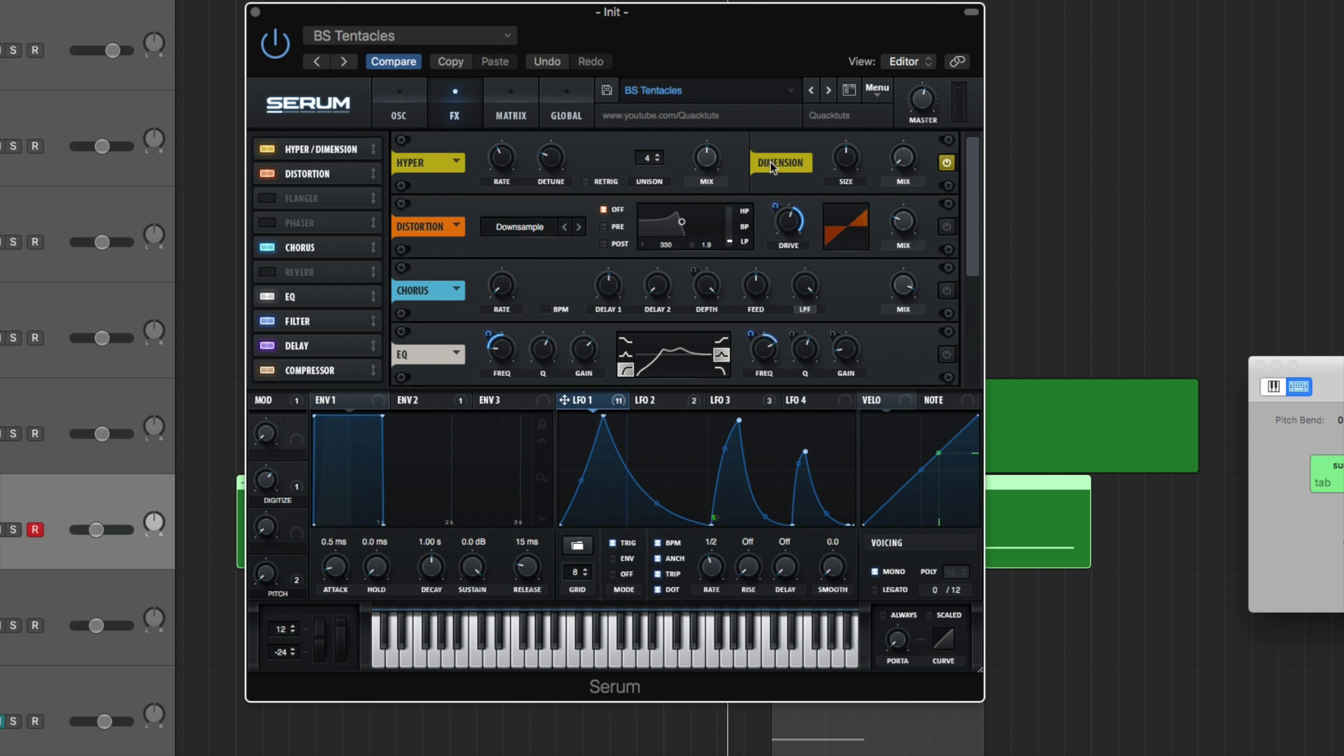
mouse_move(712, 161)
mouse_move(907, 166)
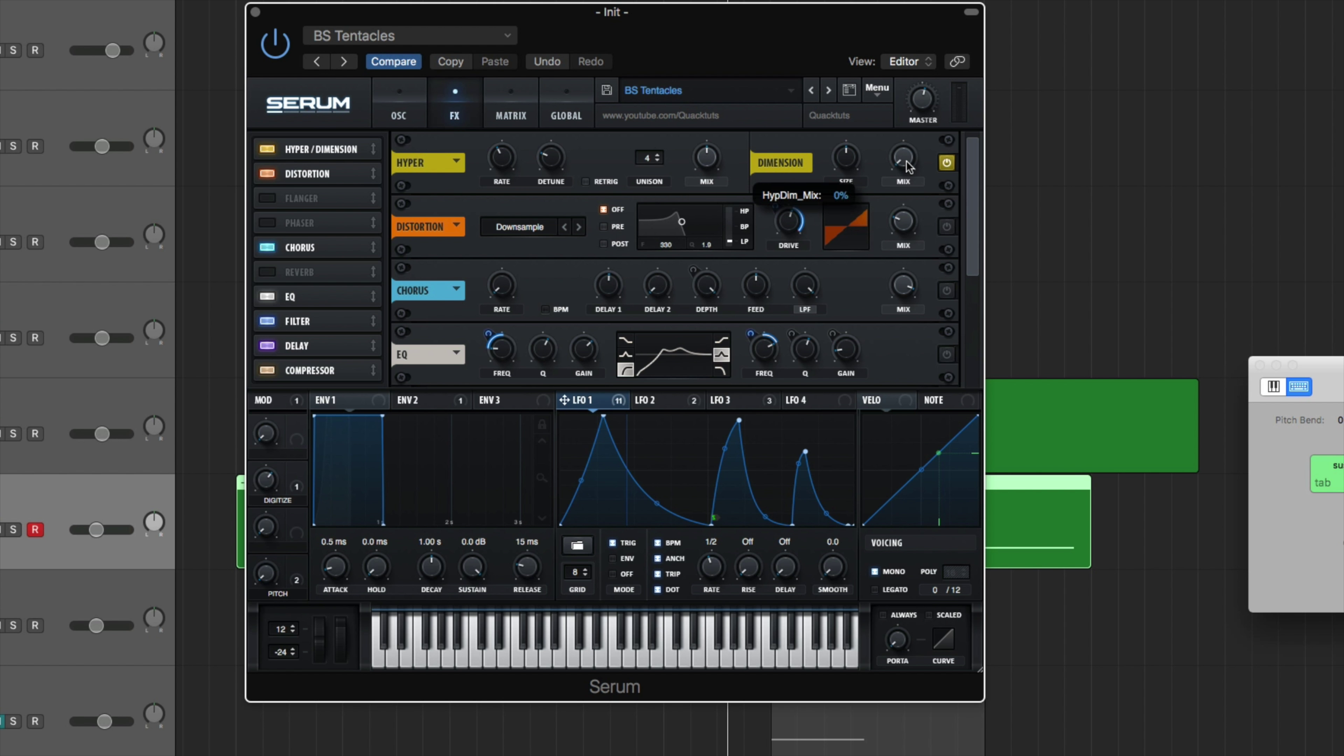
scroll(903, 167, "down", 3)
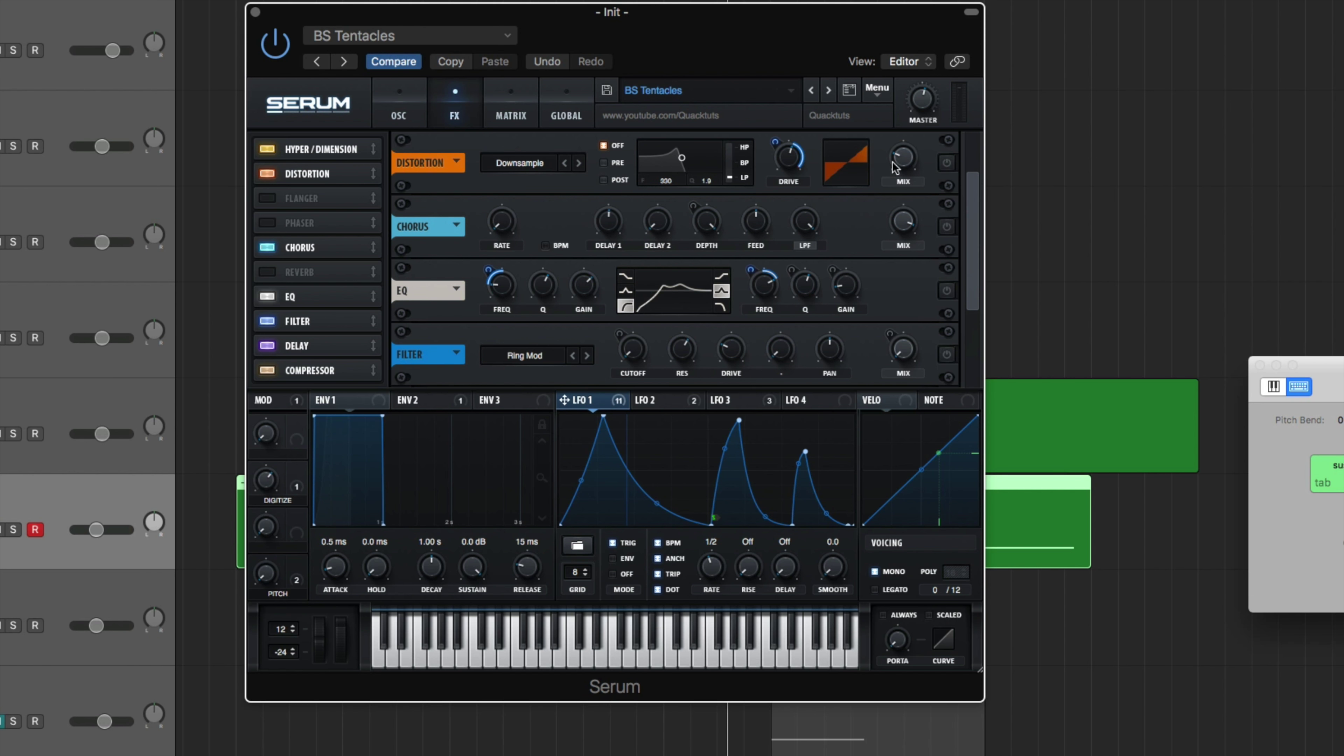
left_click(948, 162)
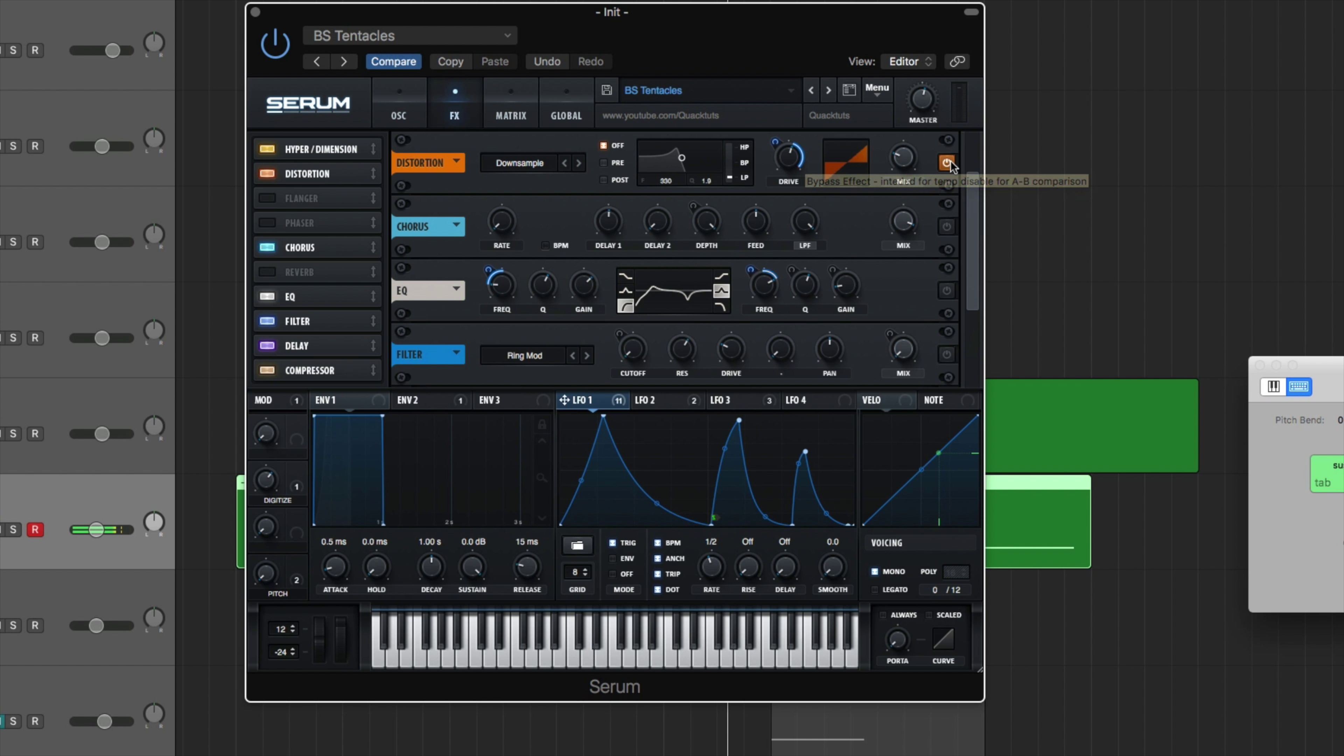
left_click(947, 165)
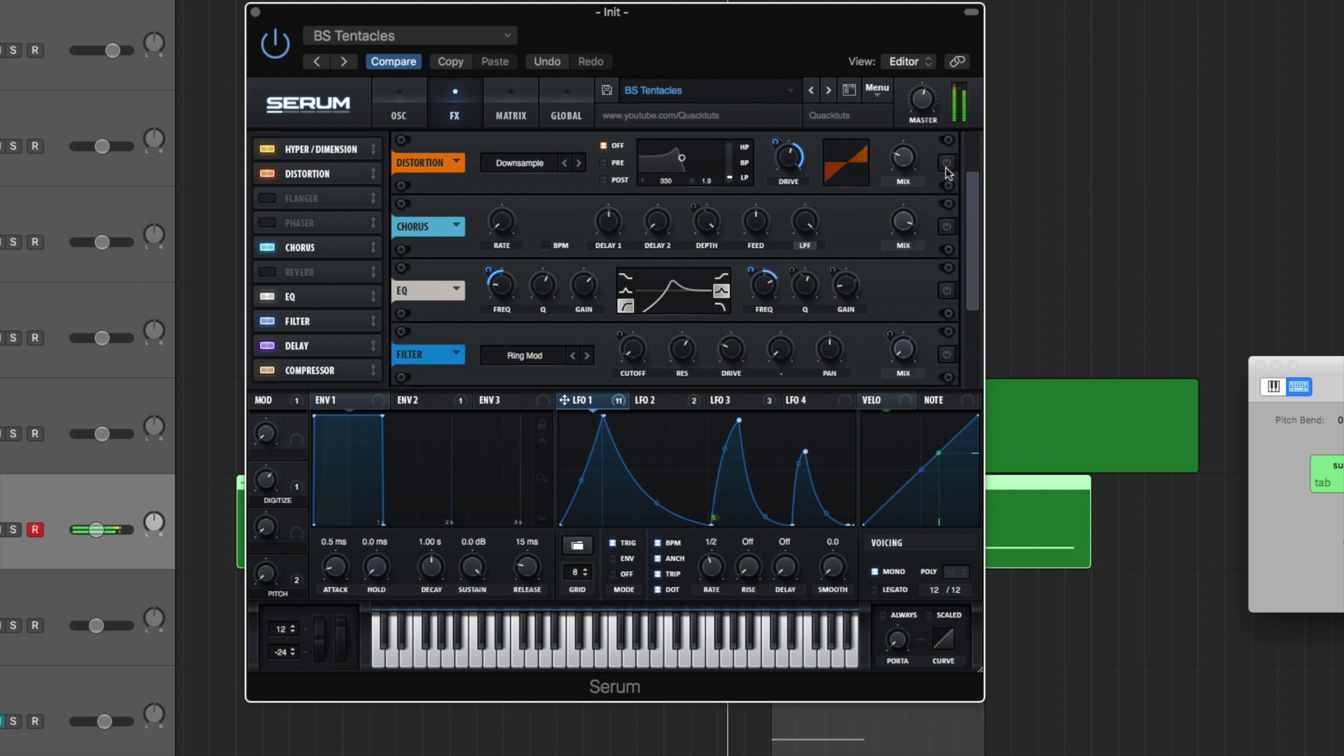
left_click(947, 168)
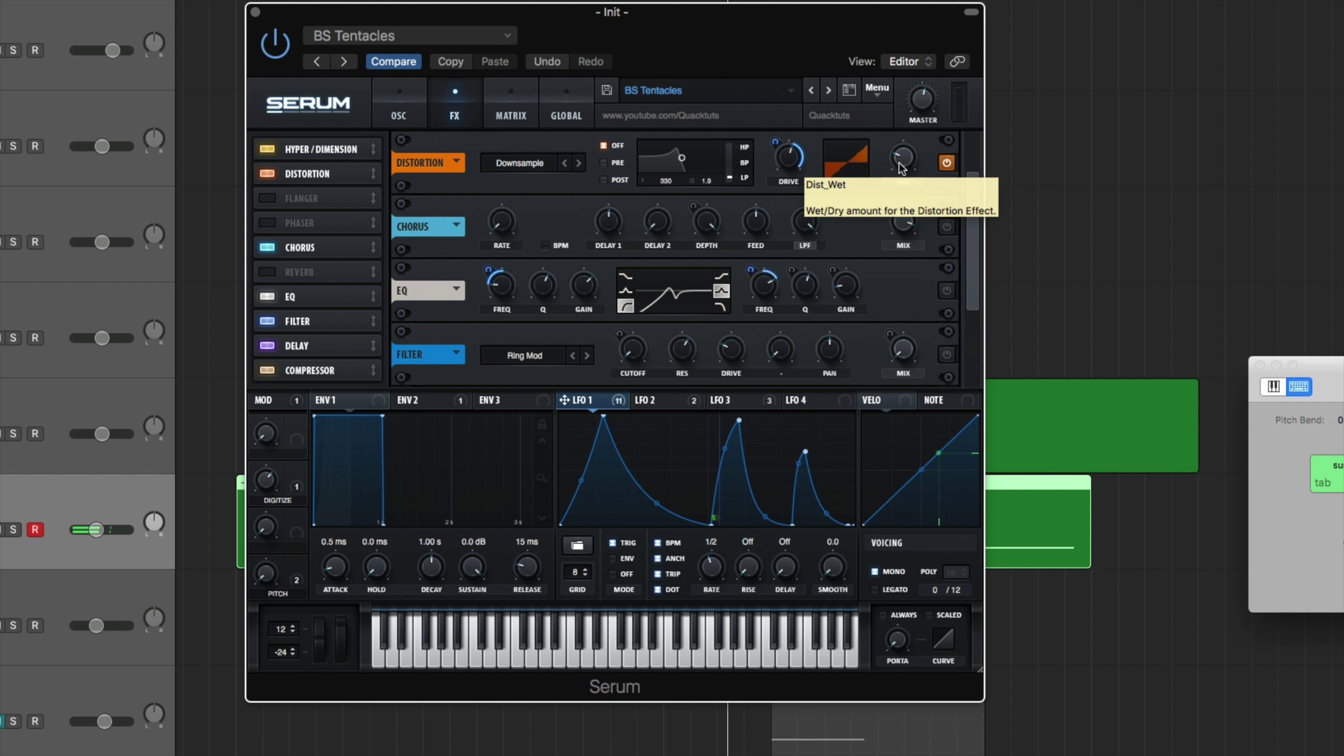
left_click(526, 167)
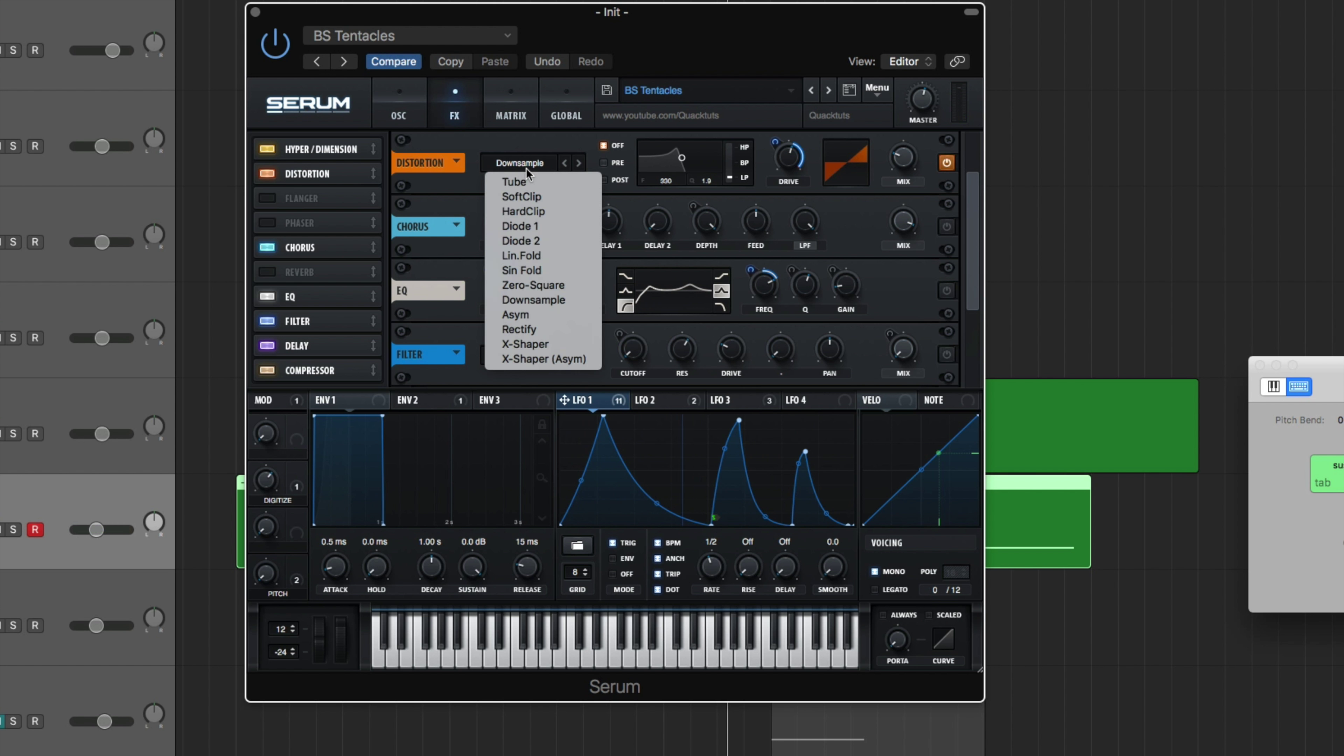
- Keep the distortion type set to Downsample
left_click(539, 147)
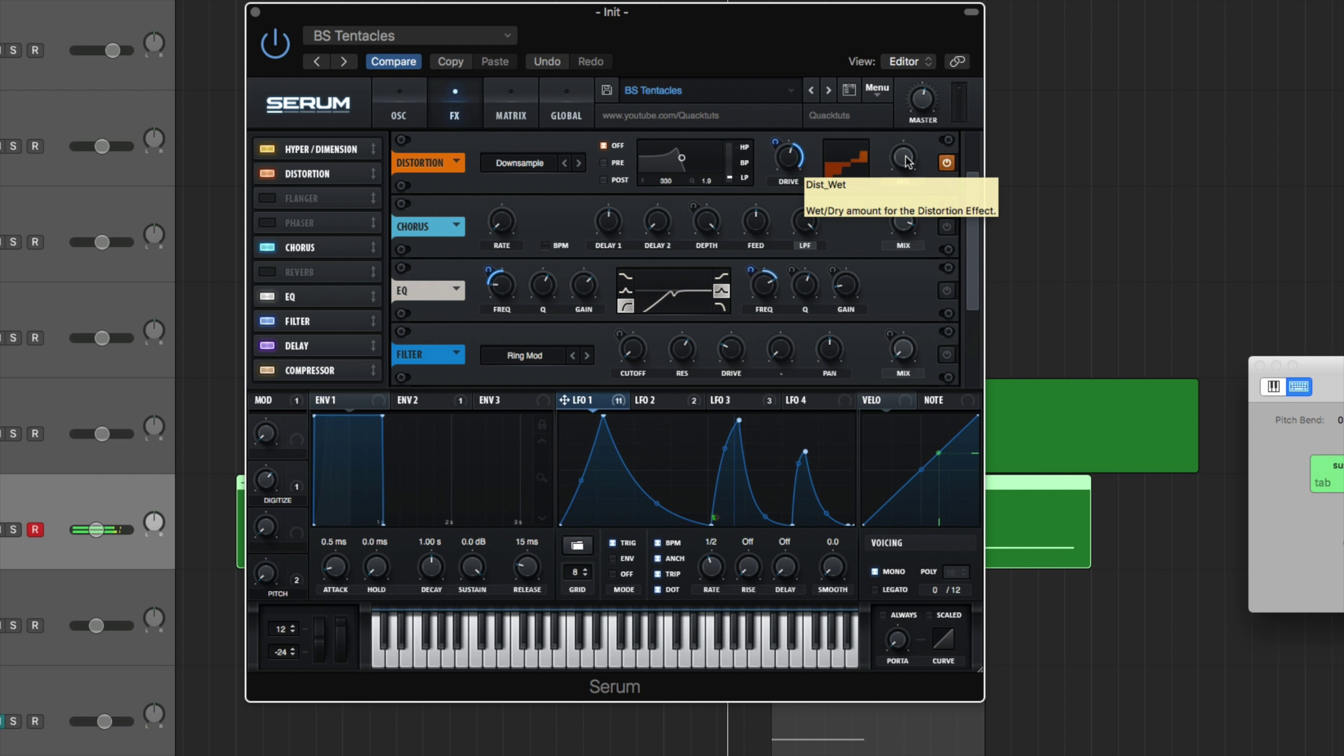
left_click_drag(905, 161, 904, 295)
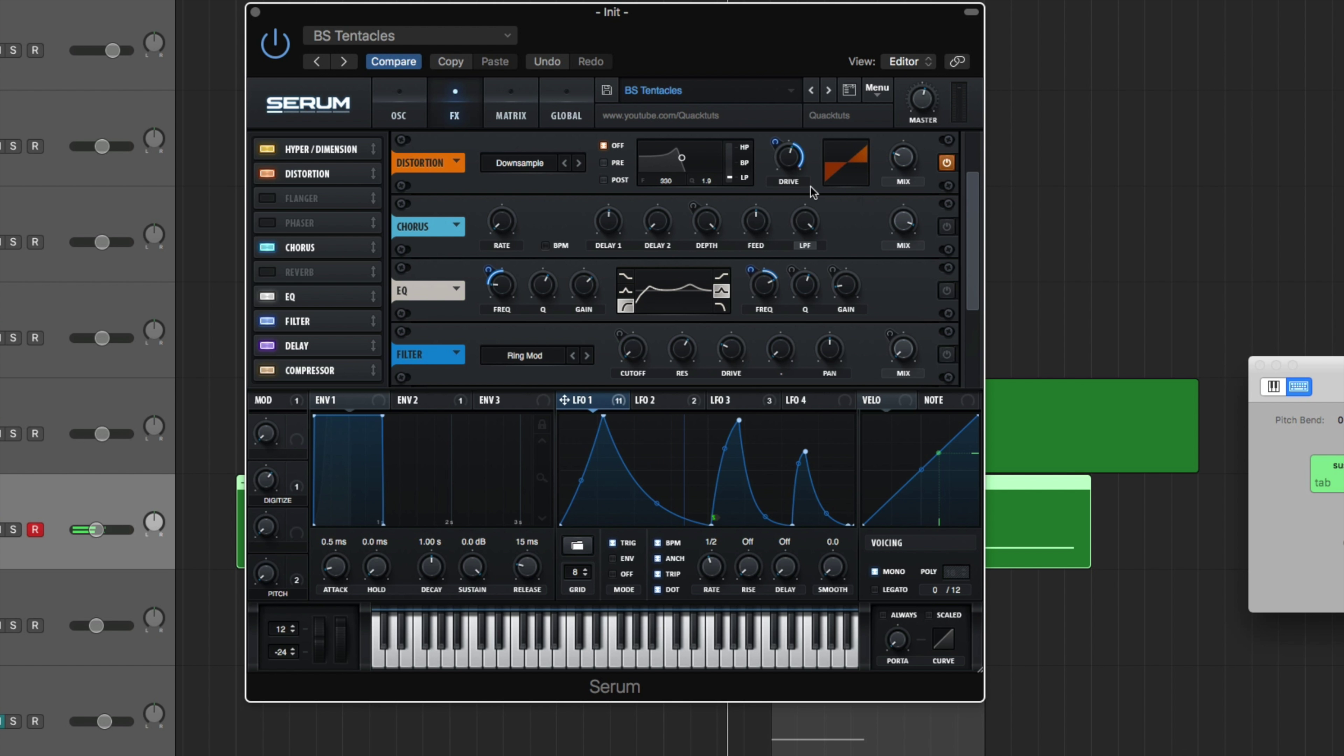
mouse_move(791, 167)
left_click(947, 227)
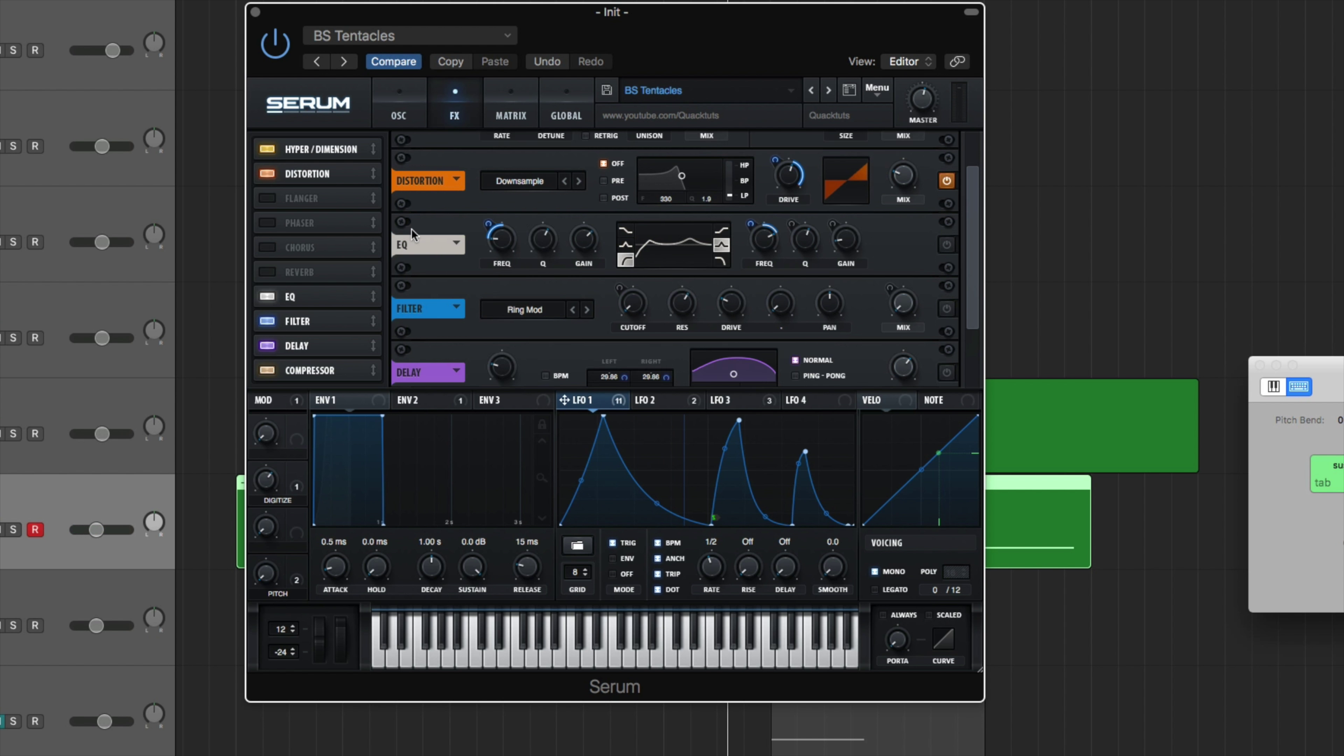
- Enable the EQ after the Downsample distortion and display LFO 3's shape
left_click(947, 248)
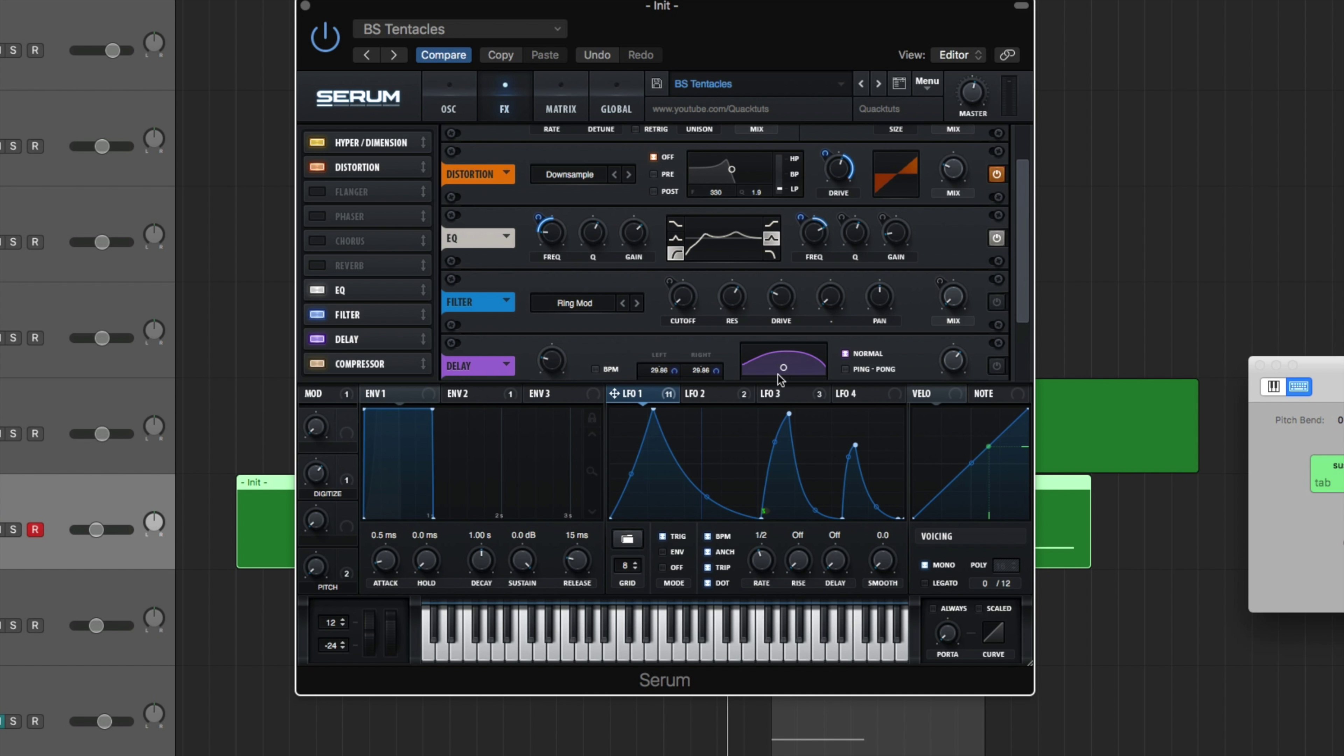
left_click(797, 396)
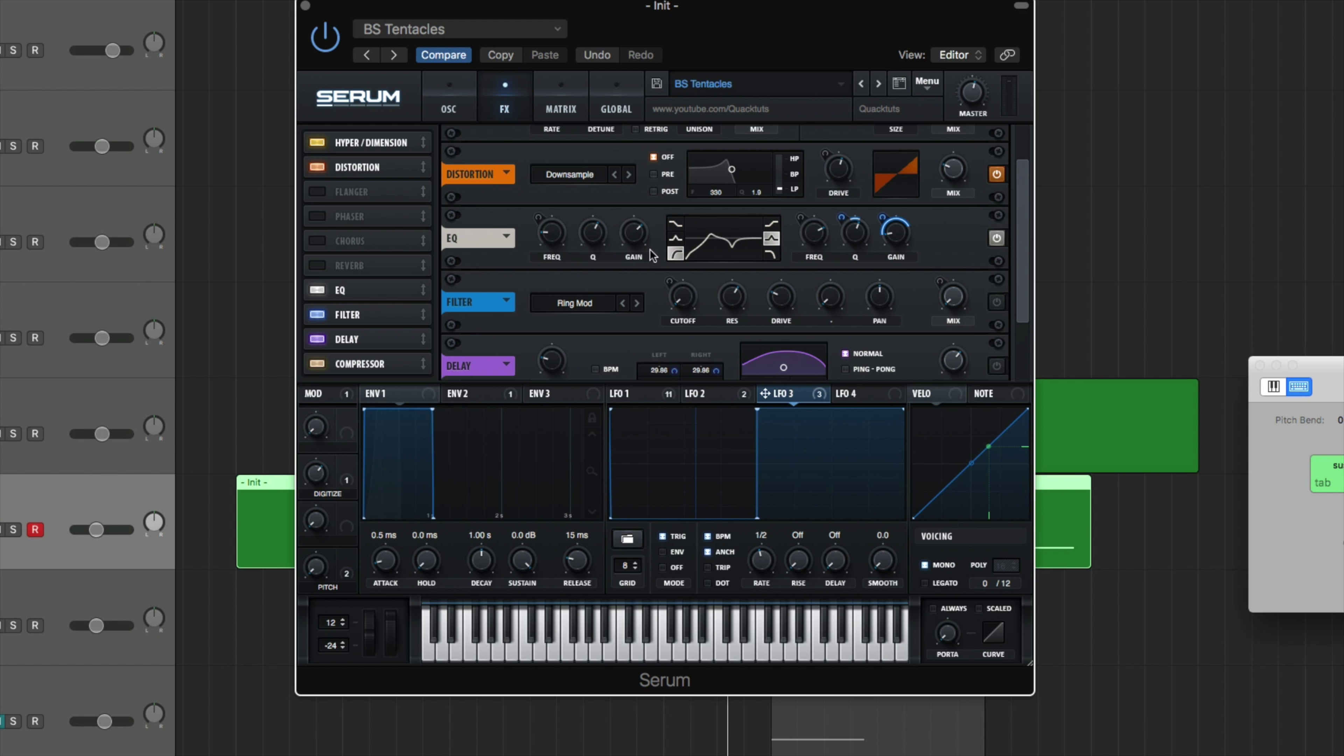
- Set the EQ high-band frequency to about 3250 Hz, comparing LFO 2 and LFO 3 shapes
mouse_move(596, 242)
mouse_move(900, 245)
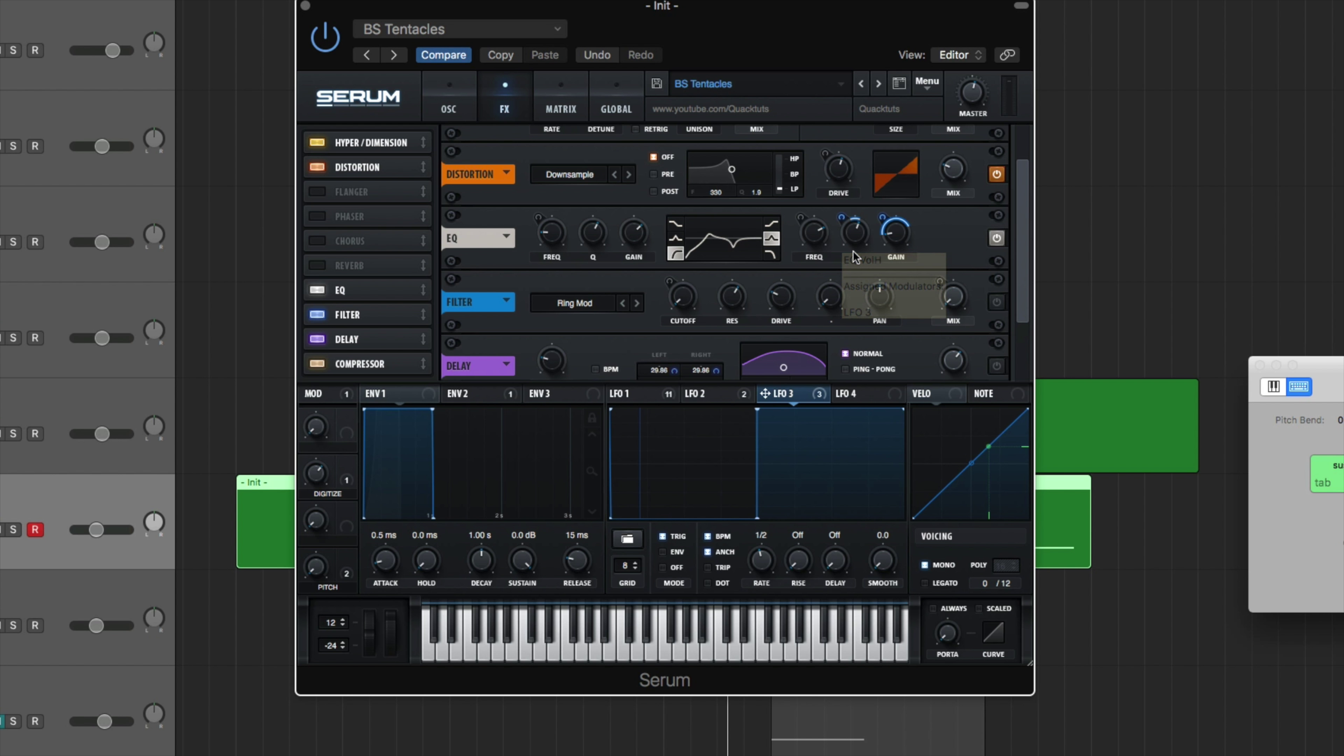
key("a")
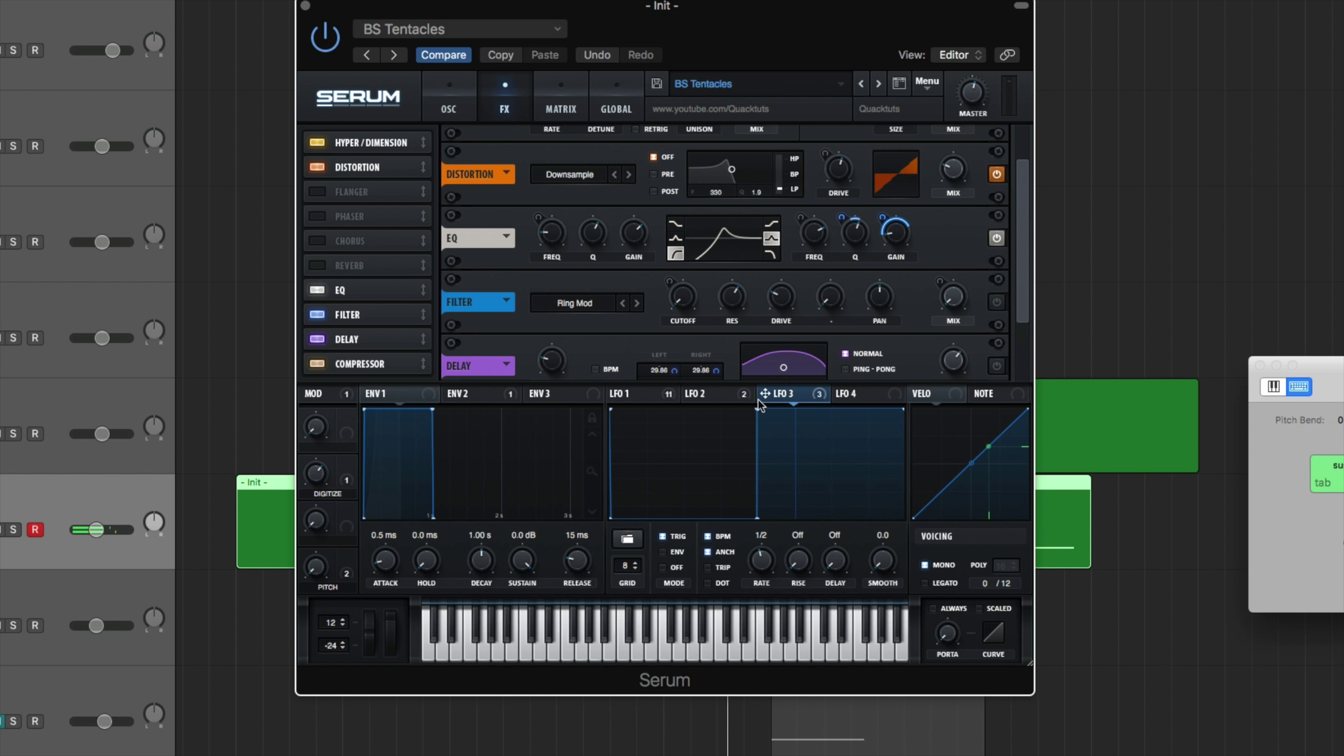
left_click(692, 398)
left_click(782, 397)
mouse_move(814, 239)
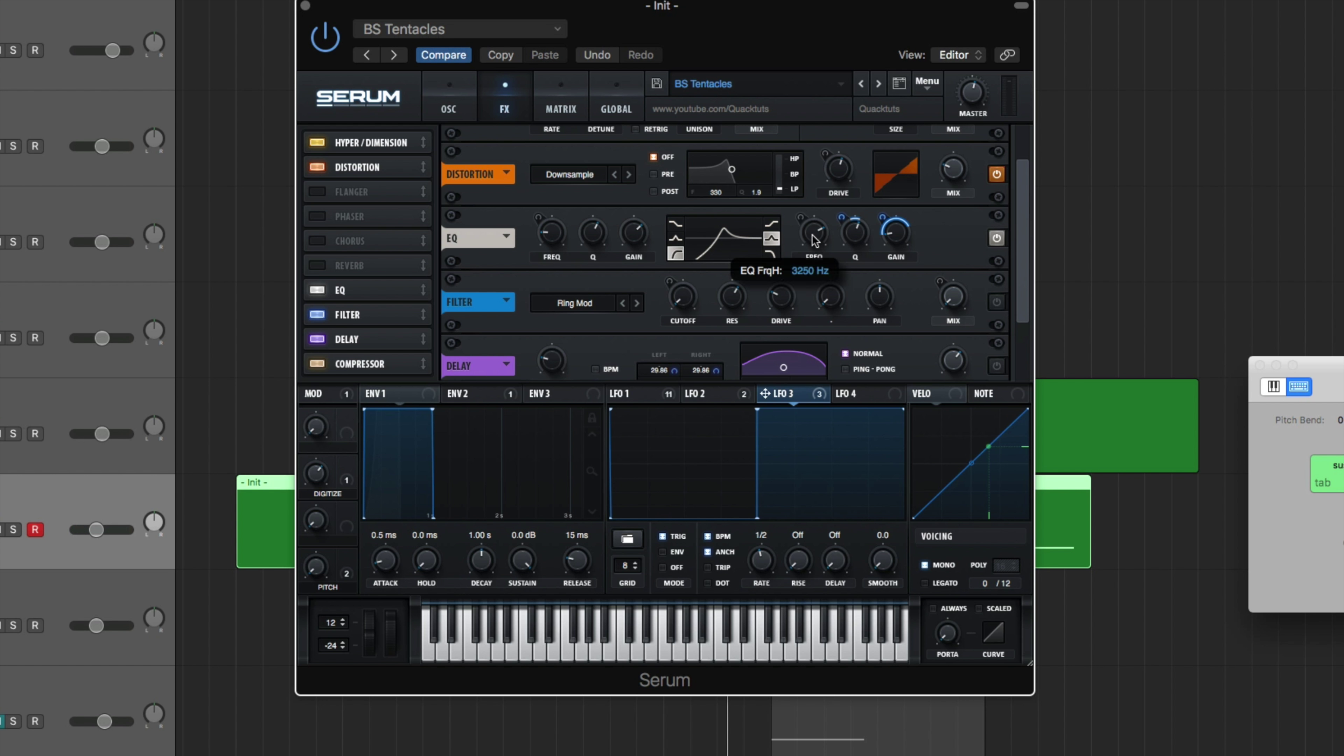
scroll(815, 241, "up", 3)
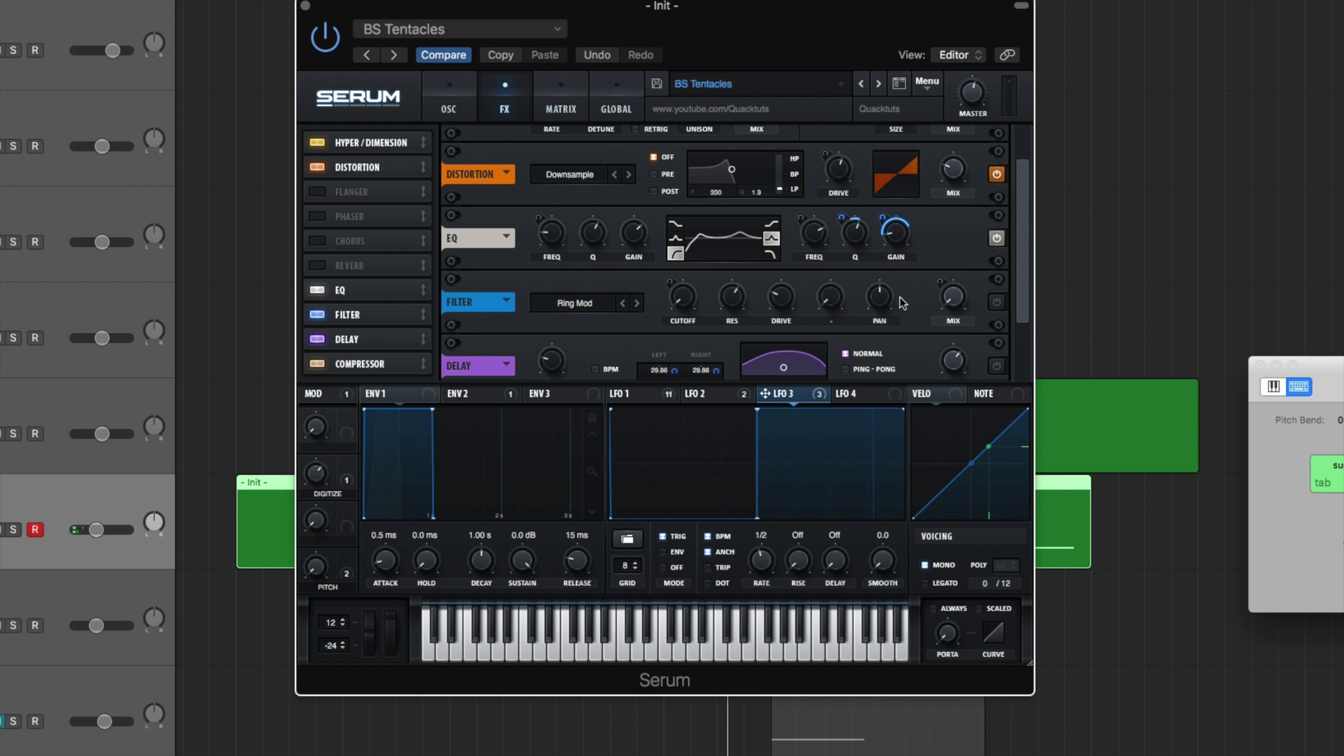
left_click_drag(1023, 267, 1020, 331)
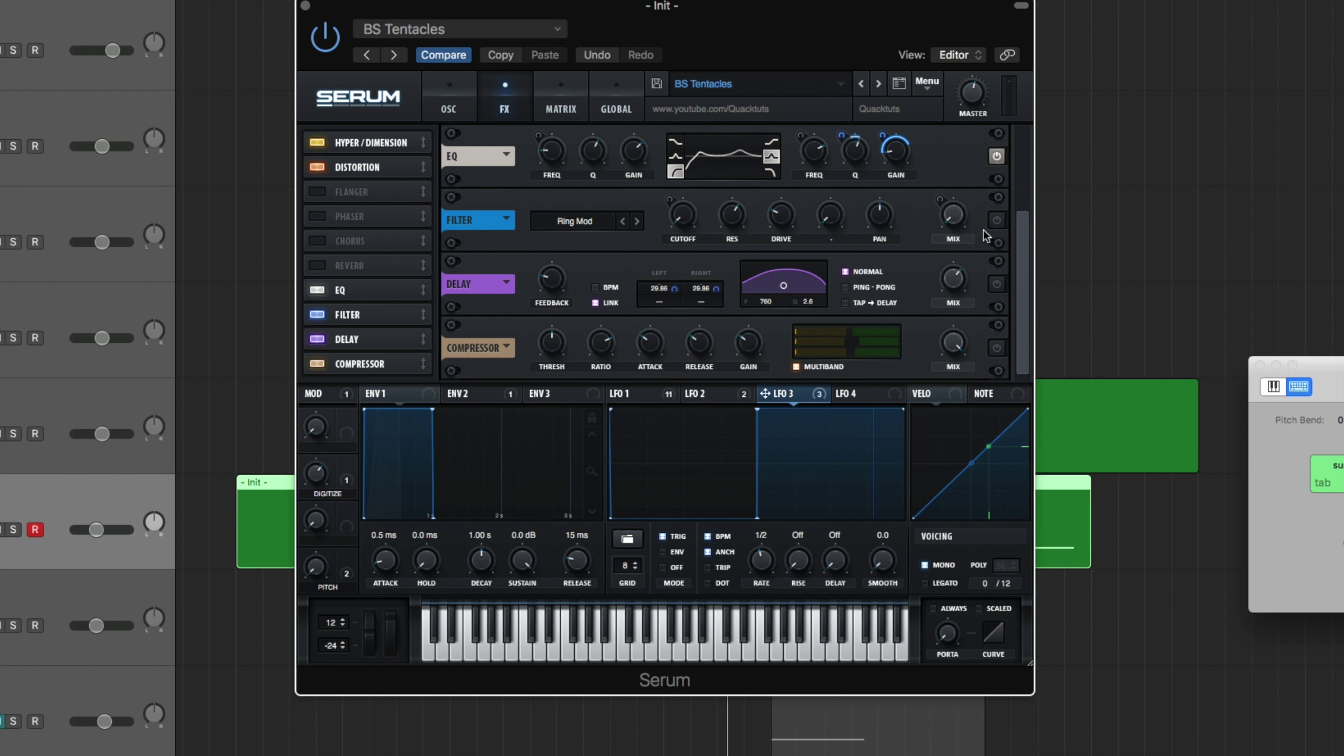
- Enable the Ring Mod filter effect and raise its cutoff to 781 Hz
left_click(996, 221)
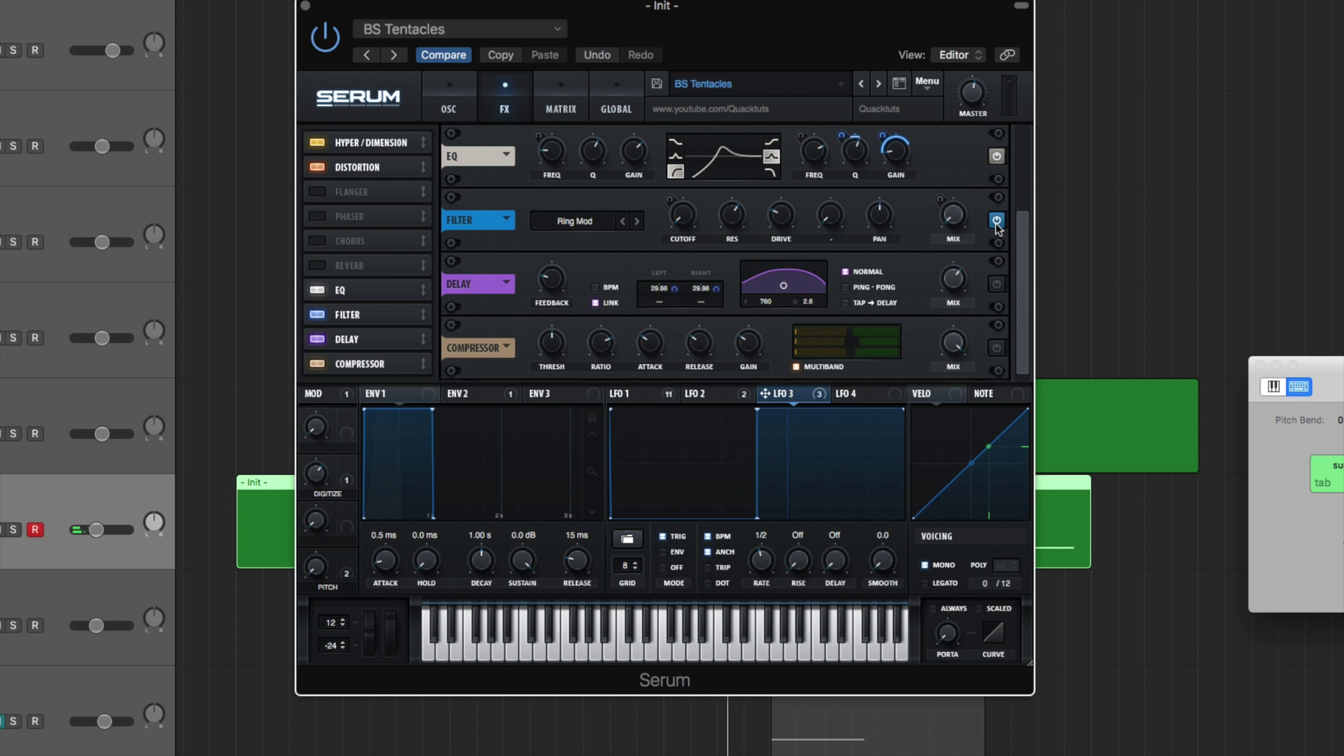
left_click(600, 222)
mouse_move(605, 286)
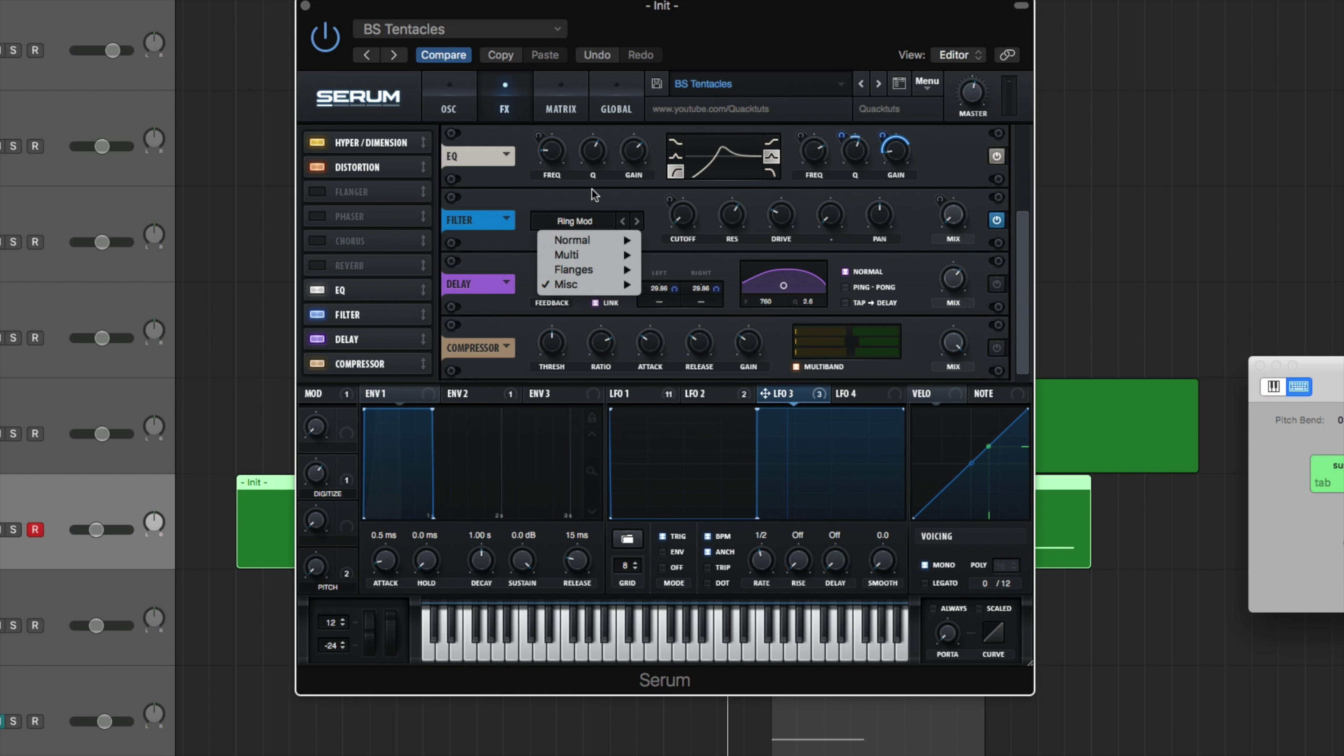
left_click(582, 222)
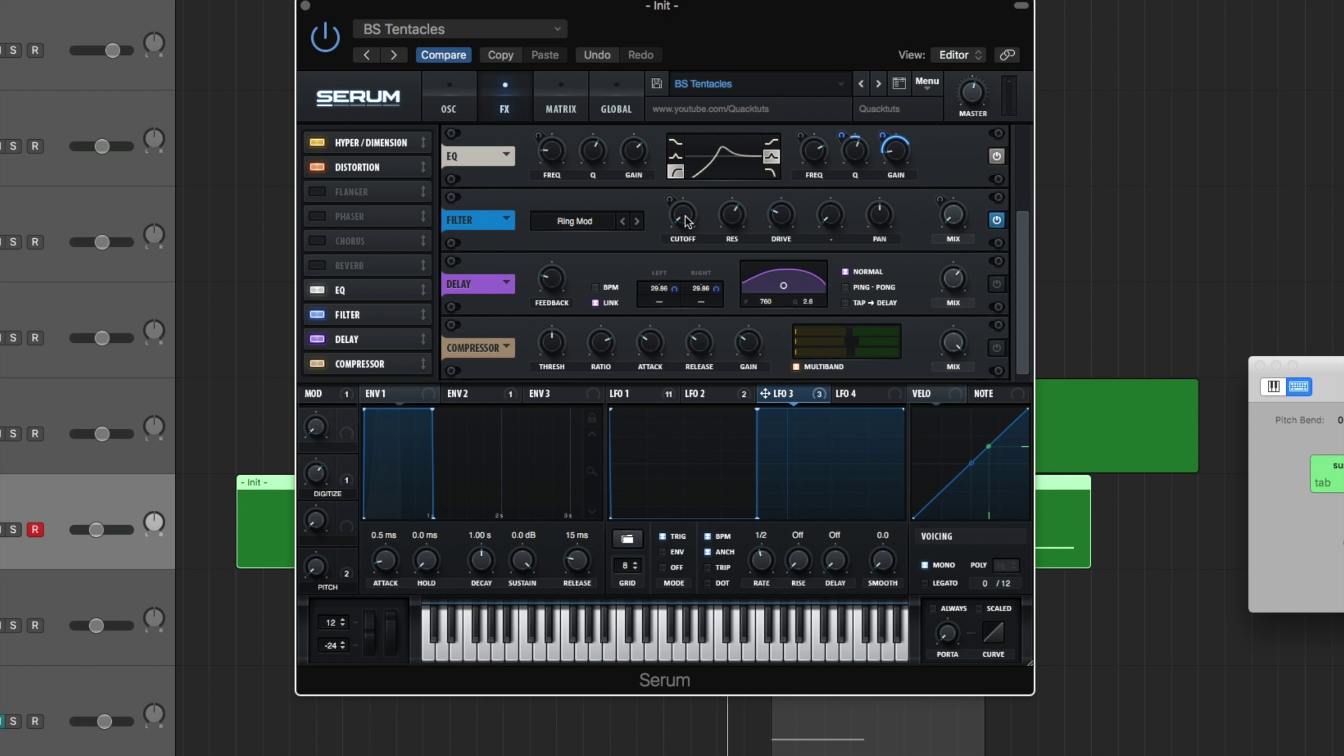
left_click(682, 204)
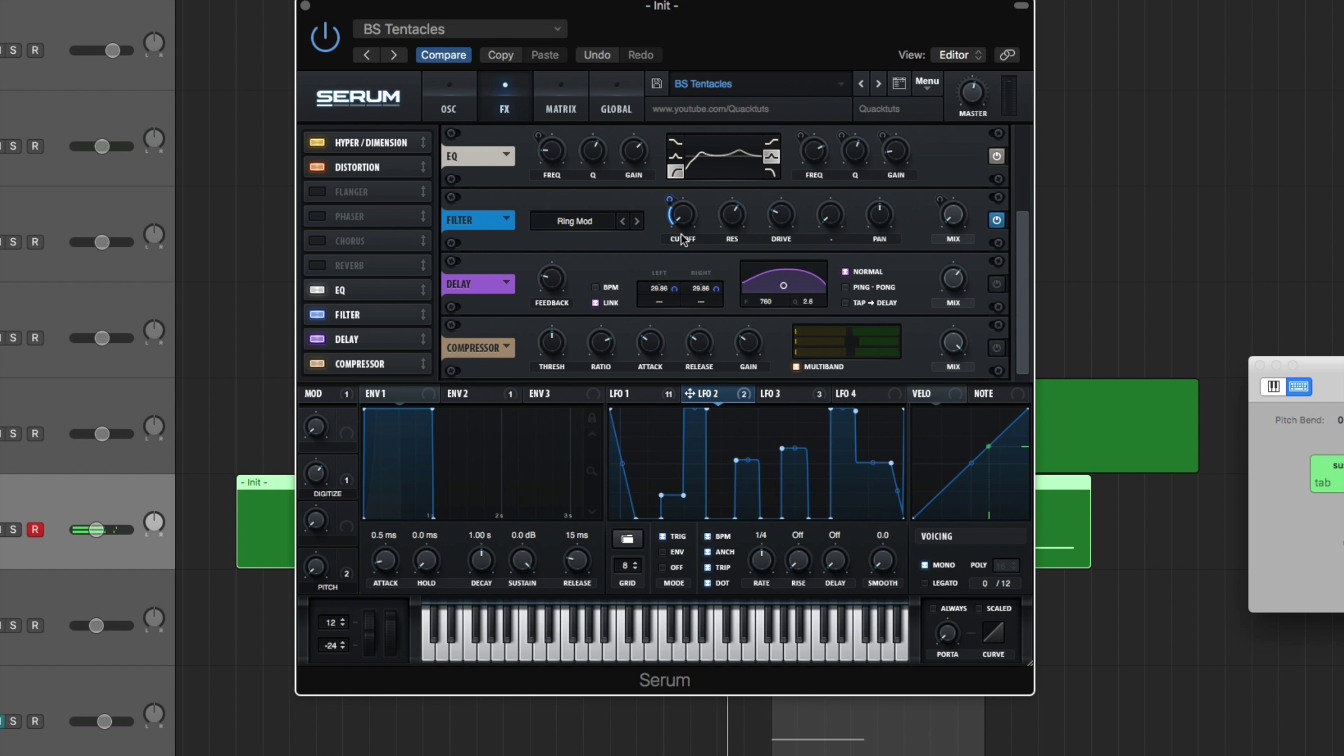
left_click_drag(683, 240, 704, 124)
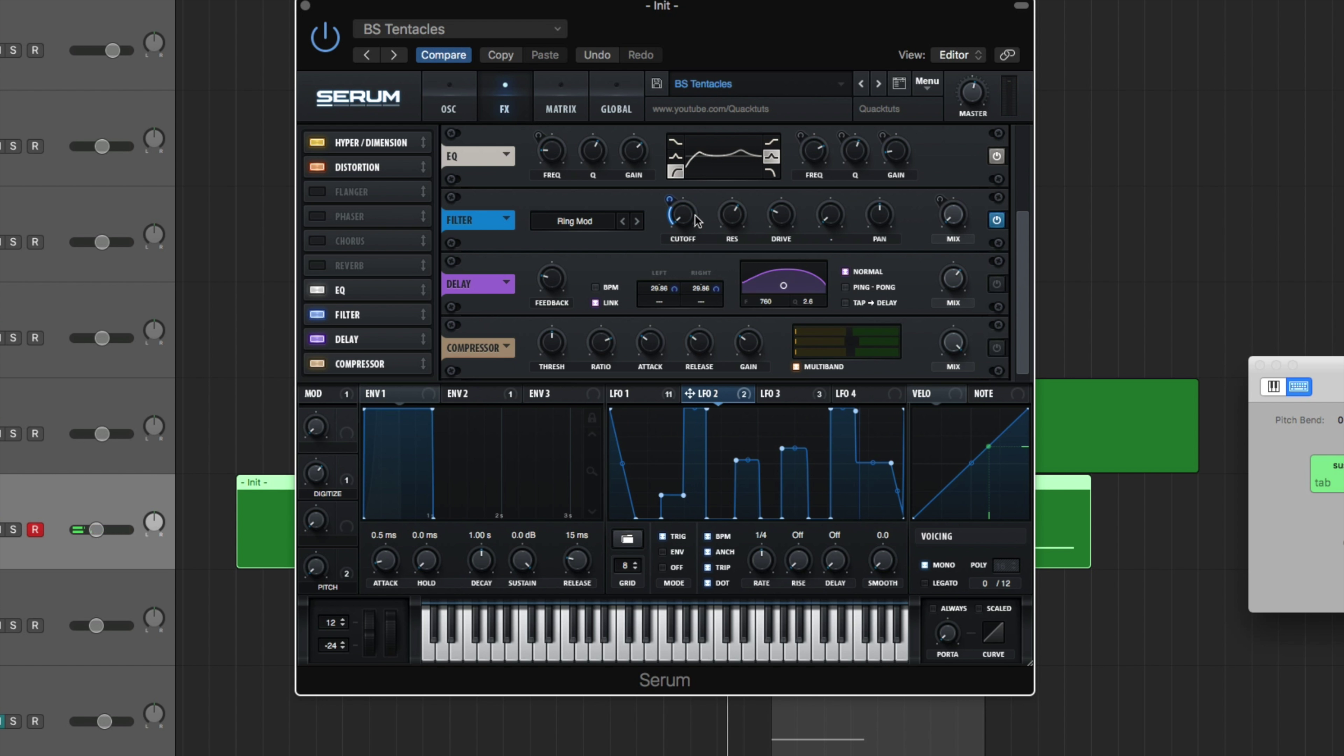
left_click(778, 393)
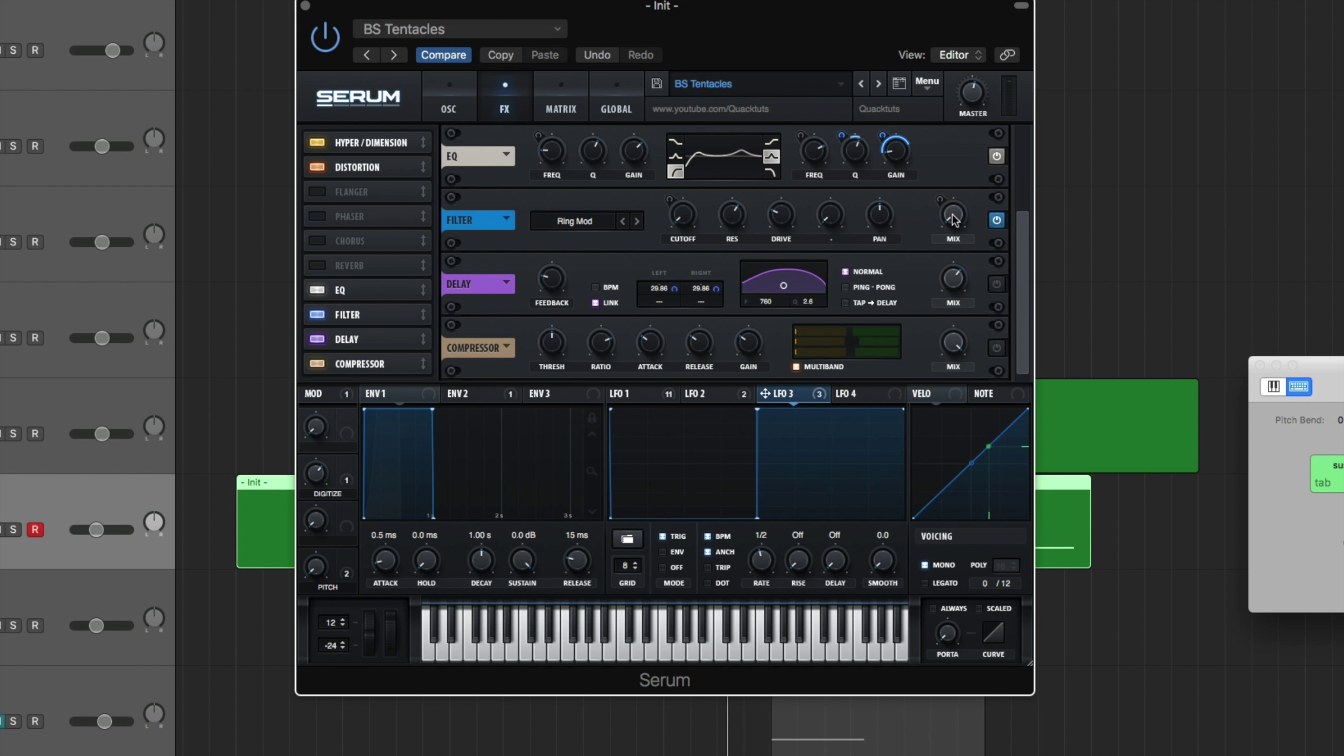
- Assign the mod wheel to modulate the filter effect's mix
left_click(327, 395)
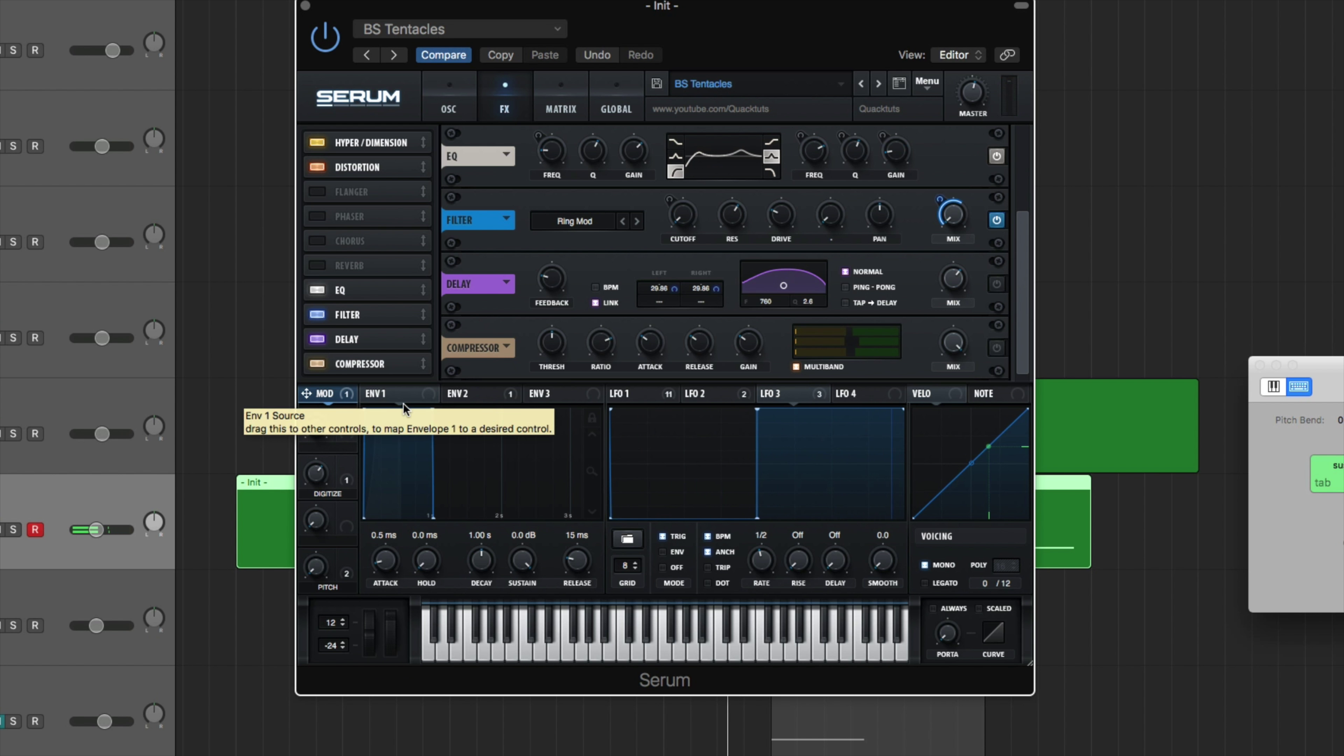
left_click_drag(403, 409, 937, 196)
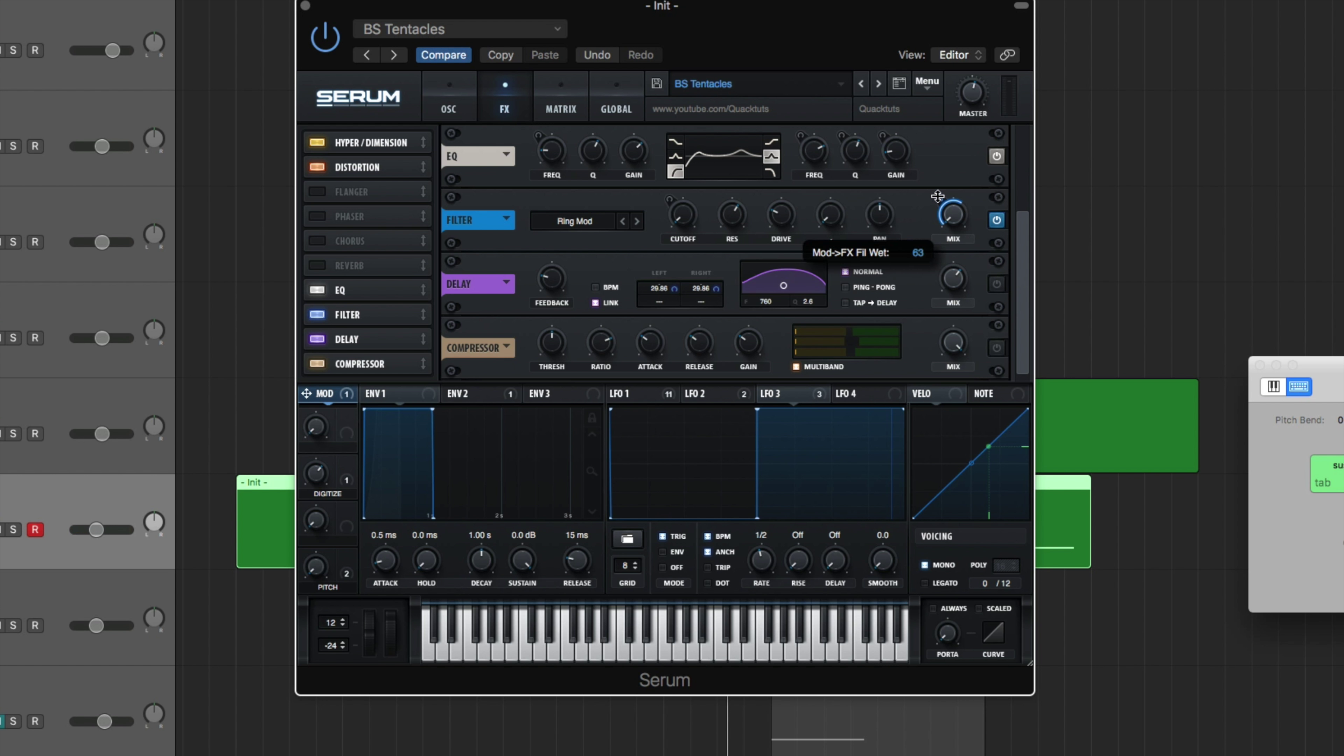
left_click_drag(938, 196, 939, 197)
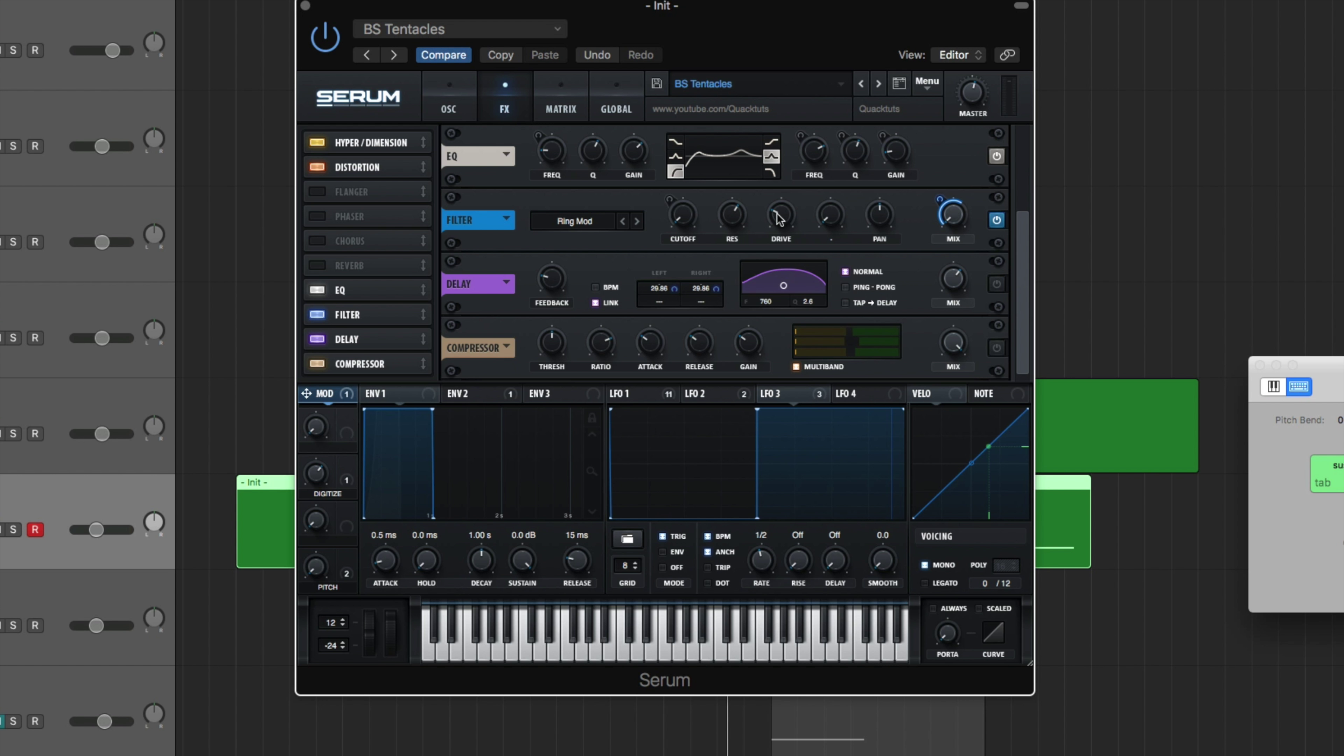
mouse_move(778, 218)
mouse_move(732, 220)
mouse_move(684, 221)
left_click(709, 396)
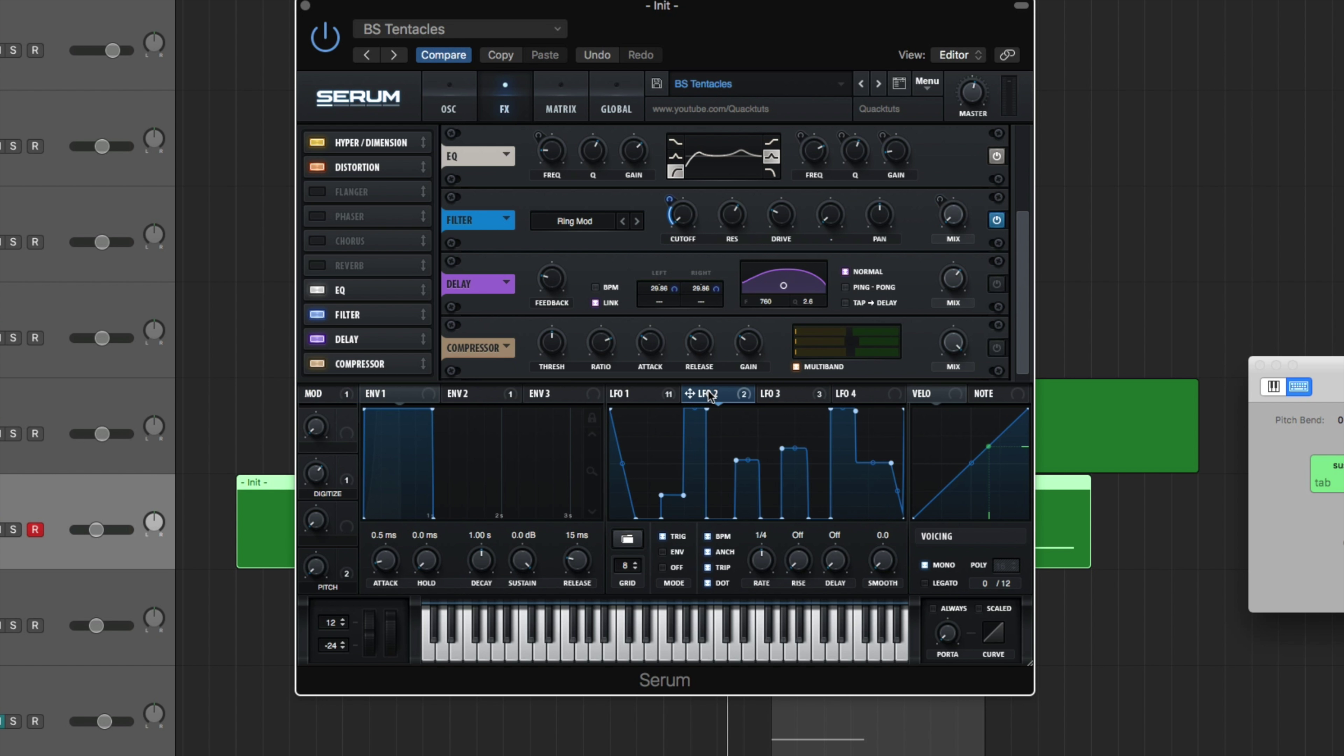
left_click(782, 395)
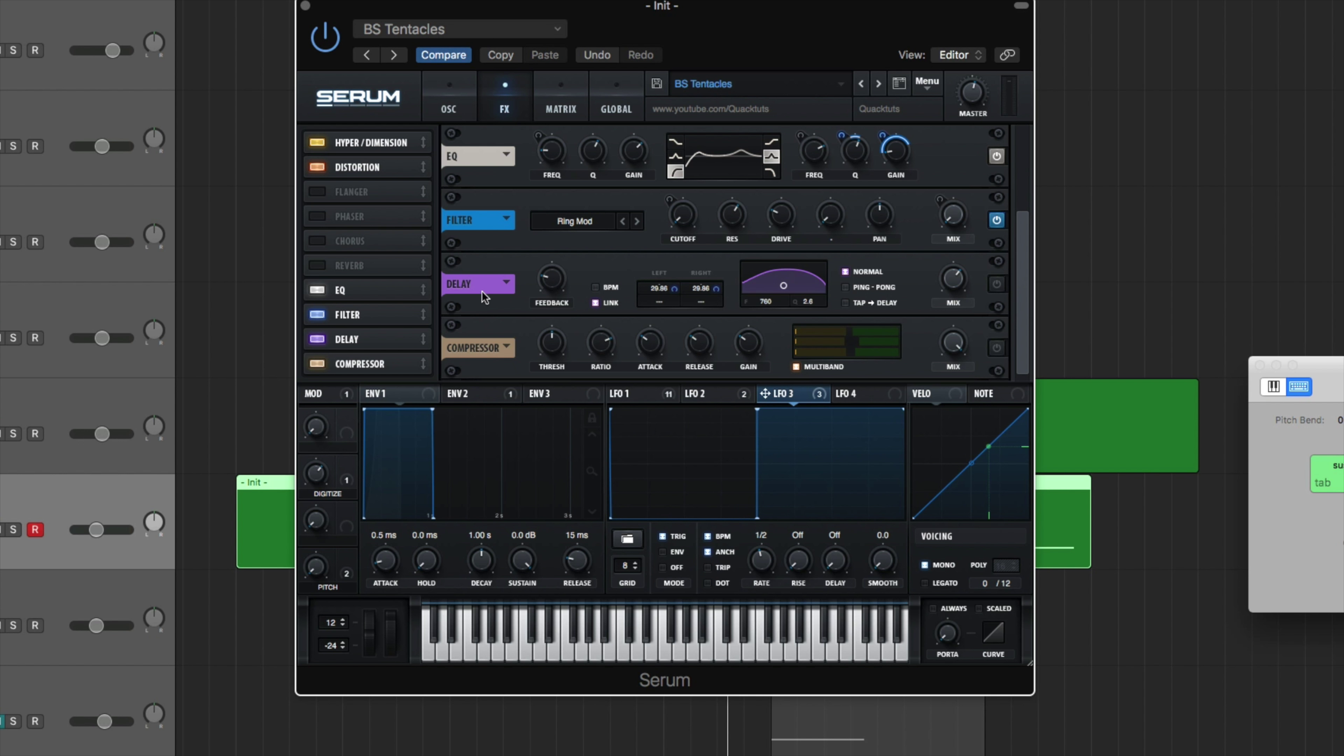
- Enable the delay with 26% feedback, then enable the compressor at 11.4 dB gain
left_click(996, 284)
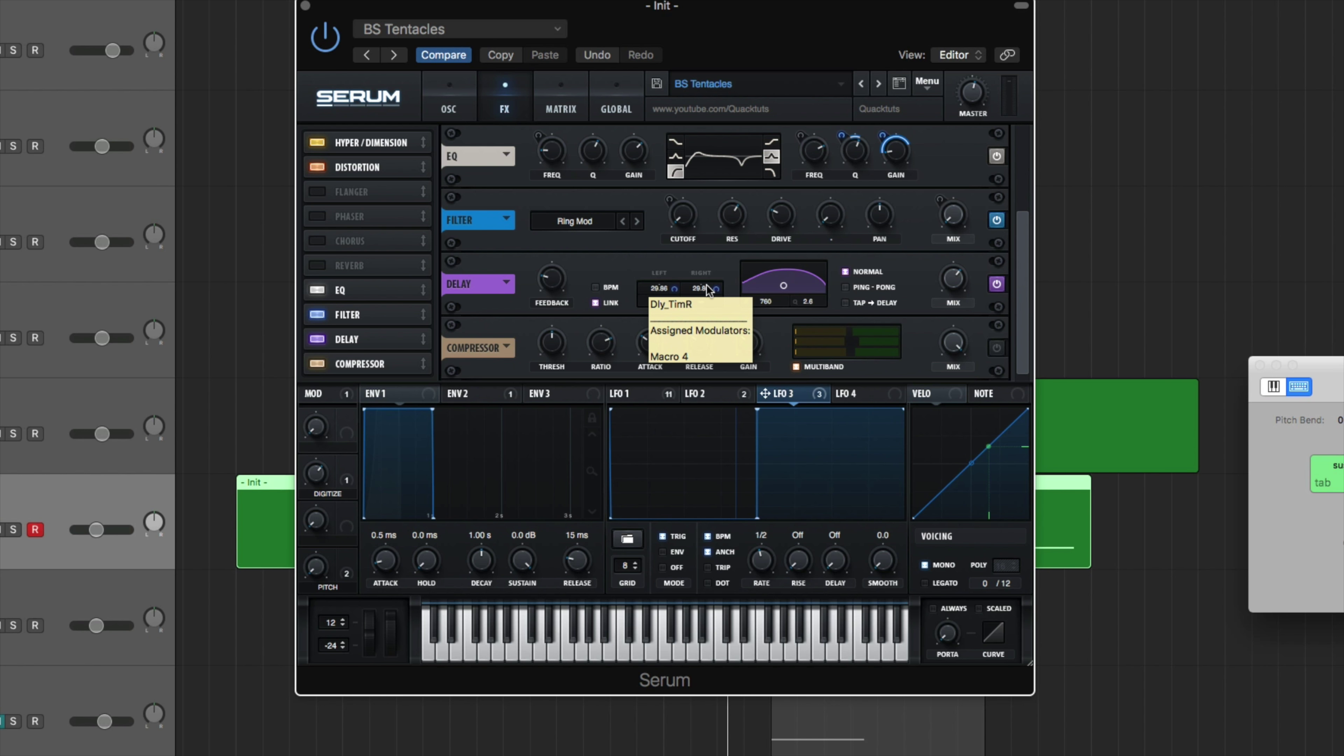
mouse_move(962, 287)
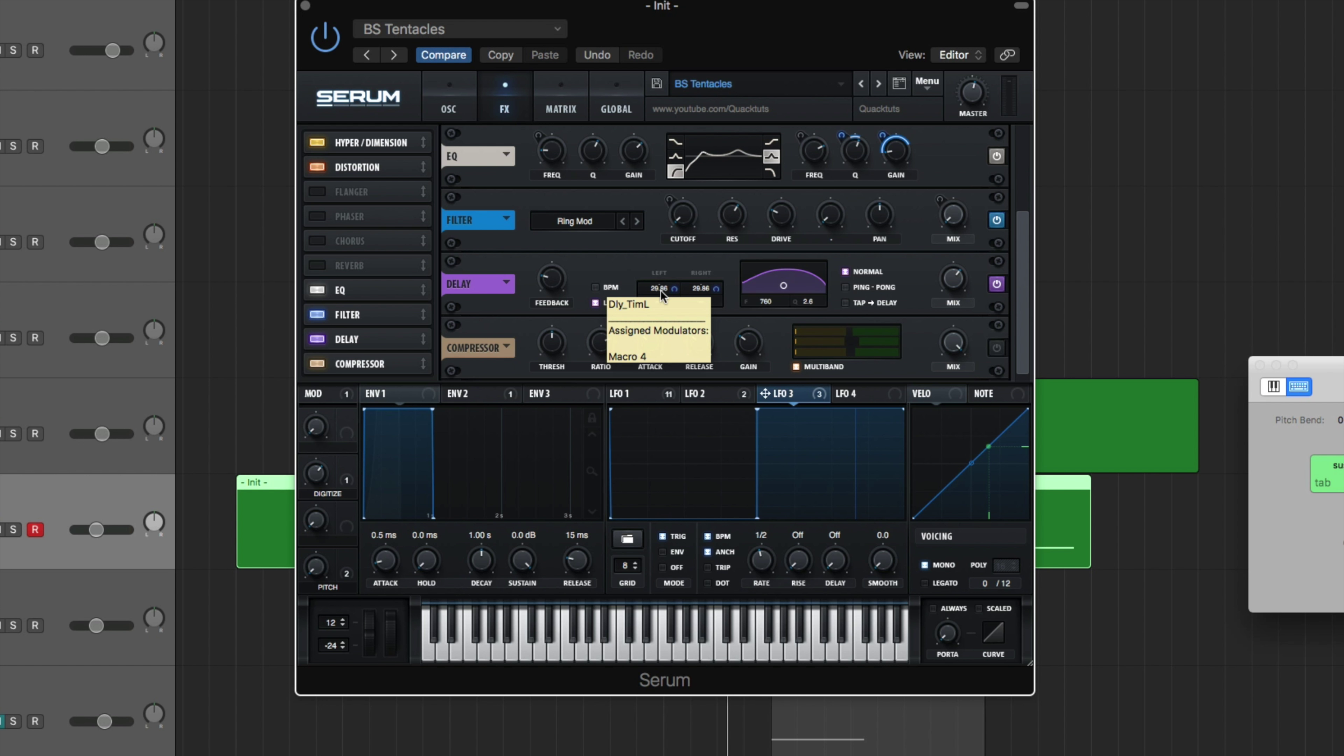
mouse_move(556, 289)
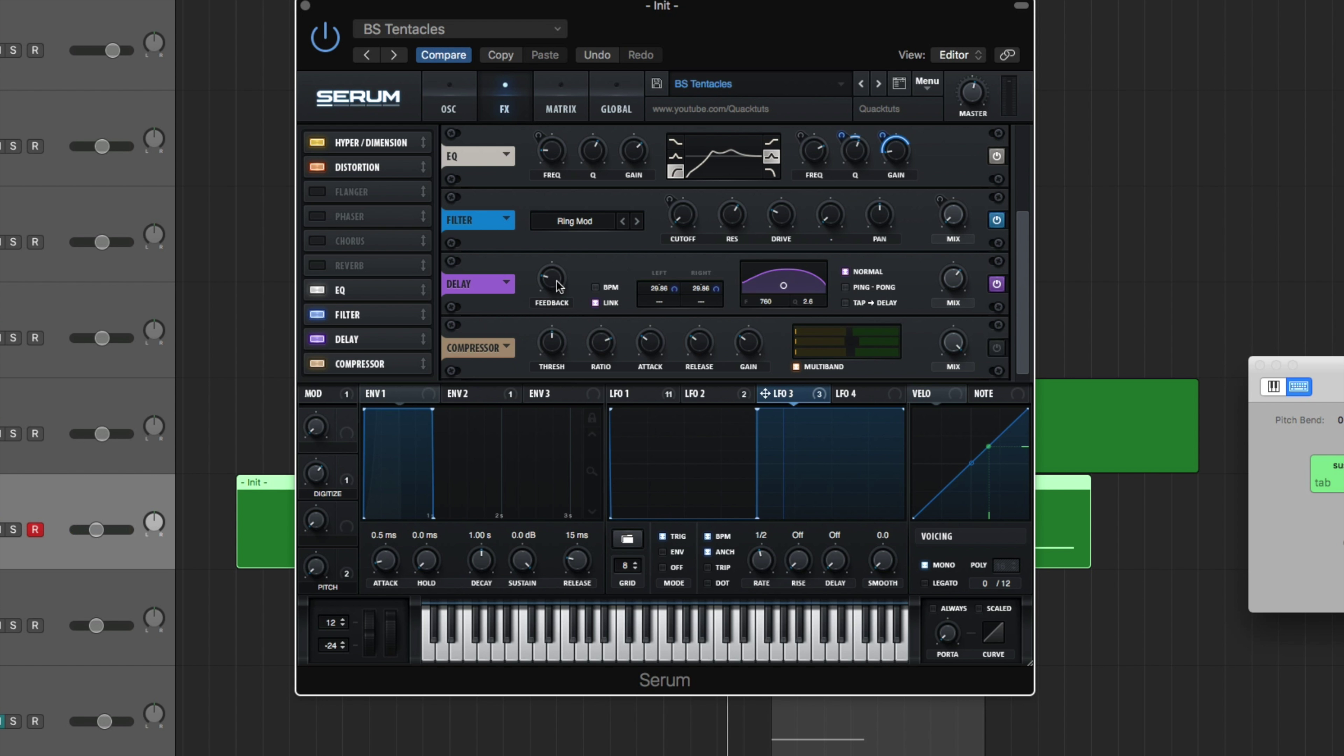
left_click_drag(556, 289, 569, 230)
left_click_drag(556, 281, 550, 339)
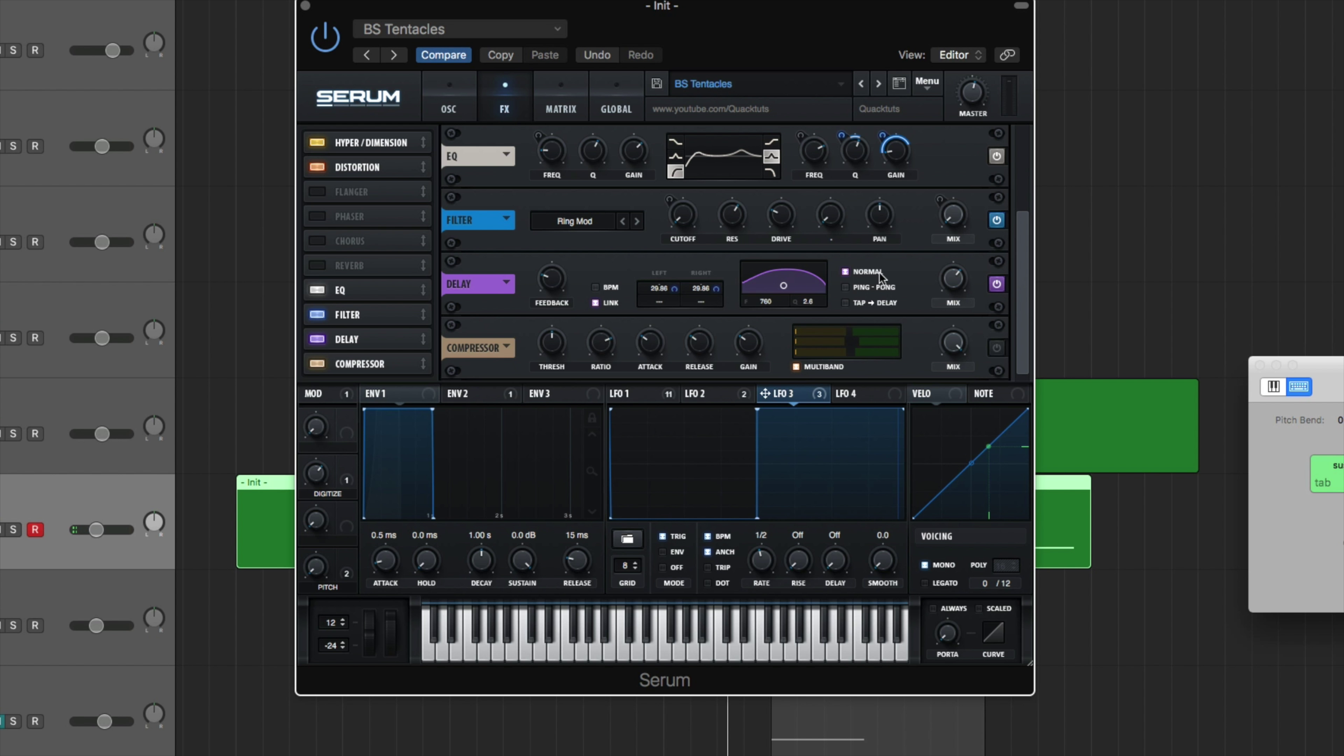
left_click(998, 349)
mouse_move(752, 341)
- Go back to the oscillator page with LFO 1's three-peak, 1/2-rate shape displayed
left_click(468, 109)
left_click(641, 400)
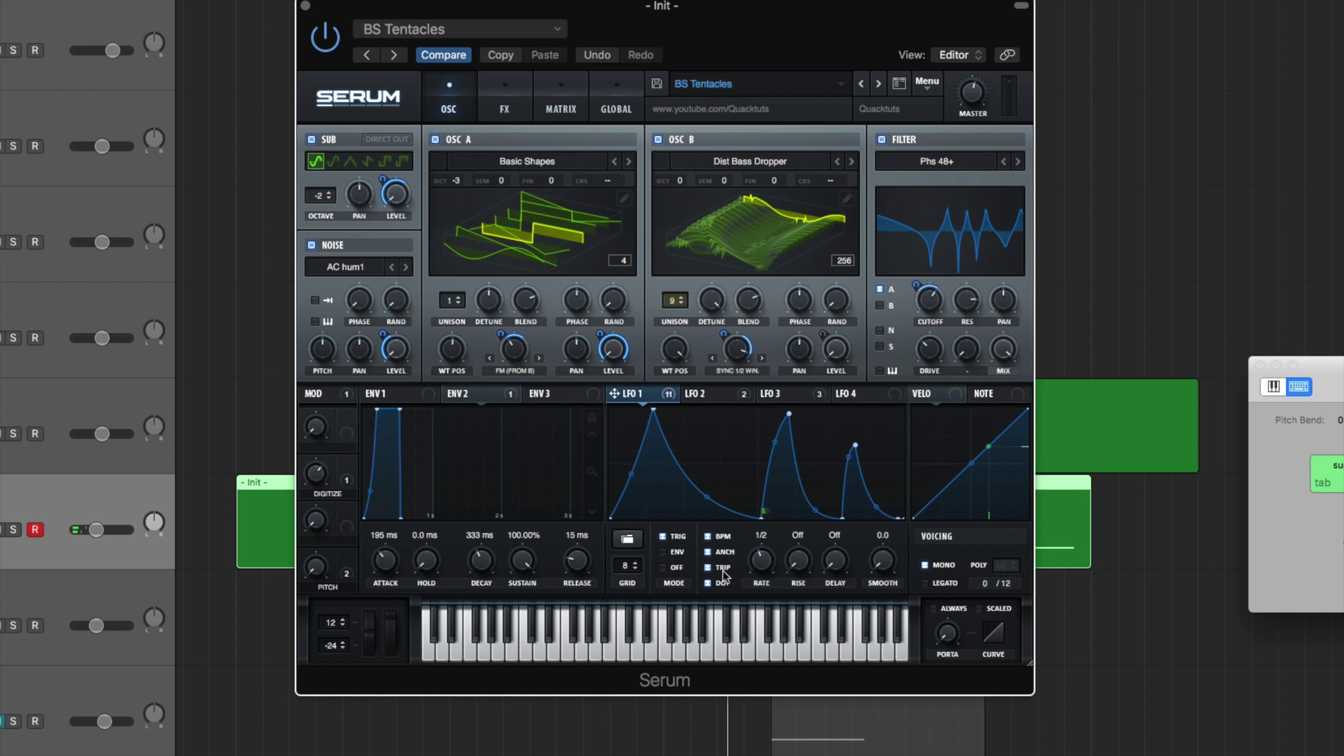
right_click(762, 517)
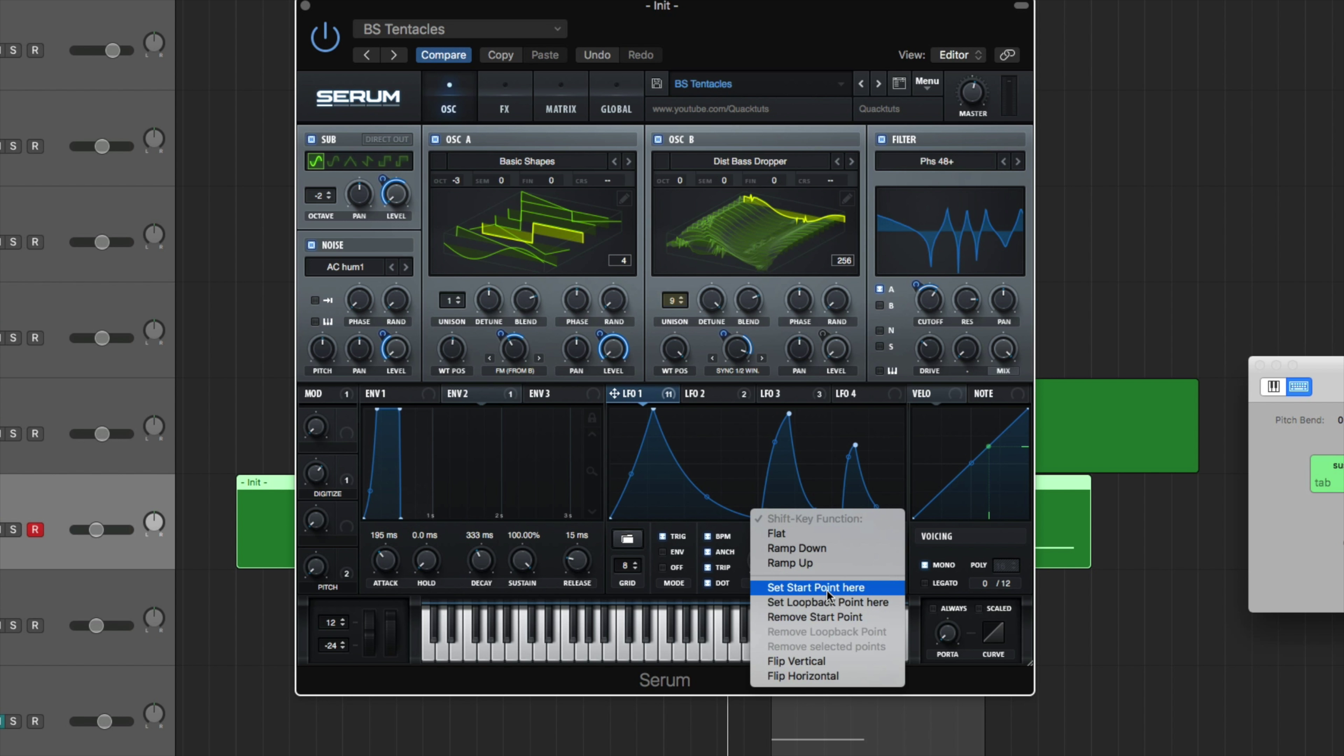
left_click(840, 436)
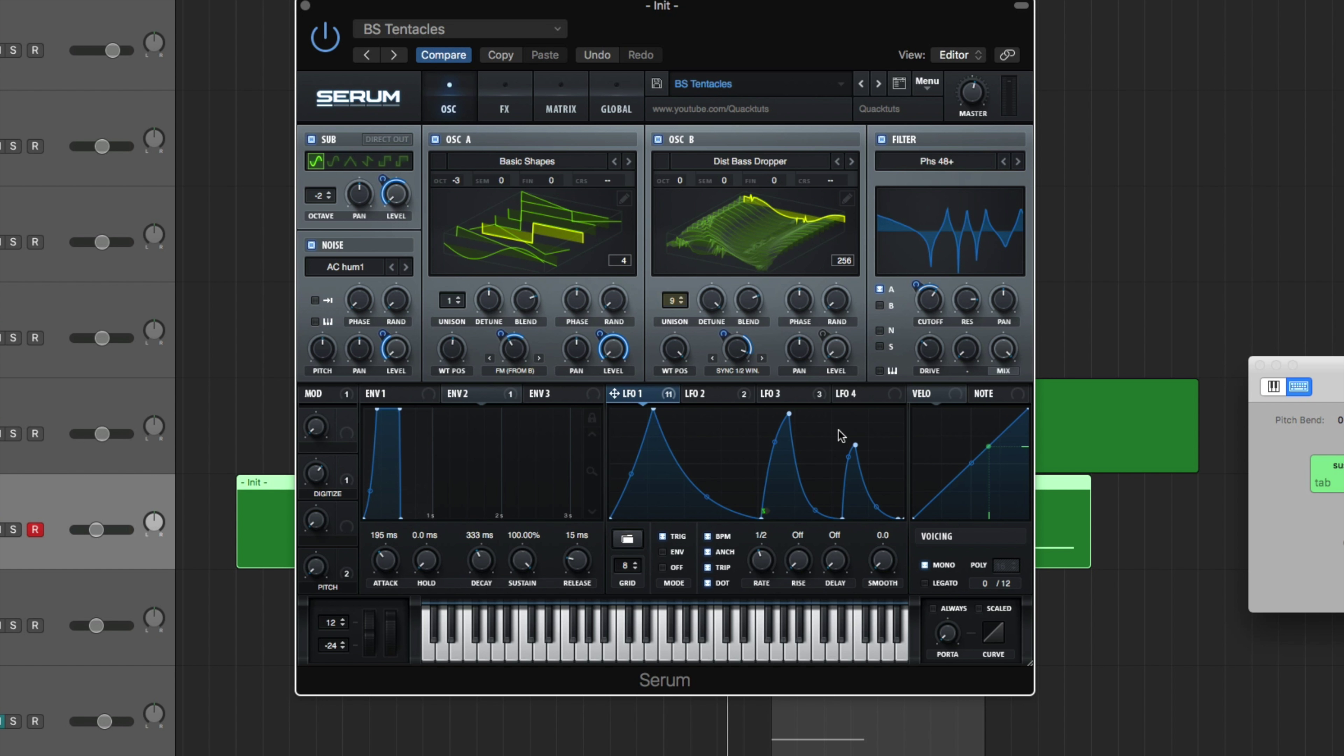
left_click(733, 397)
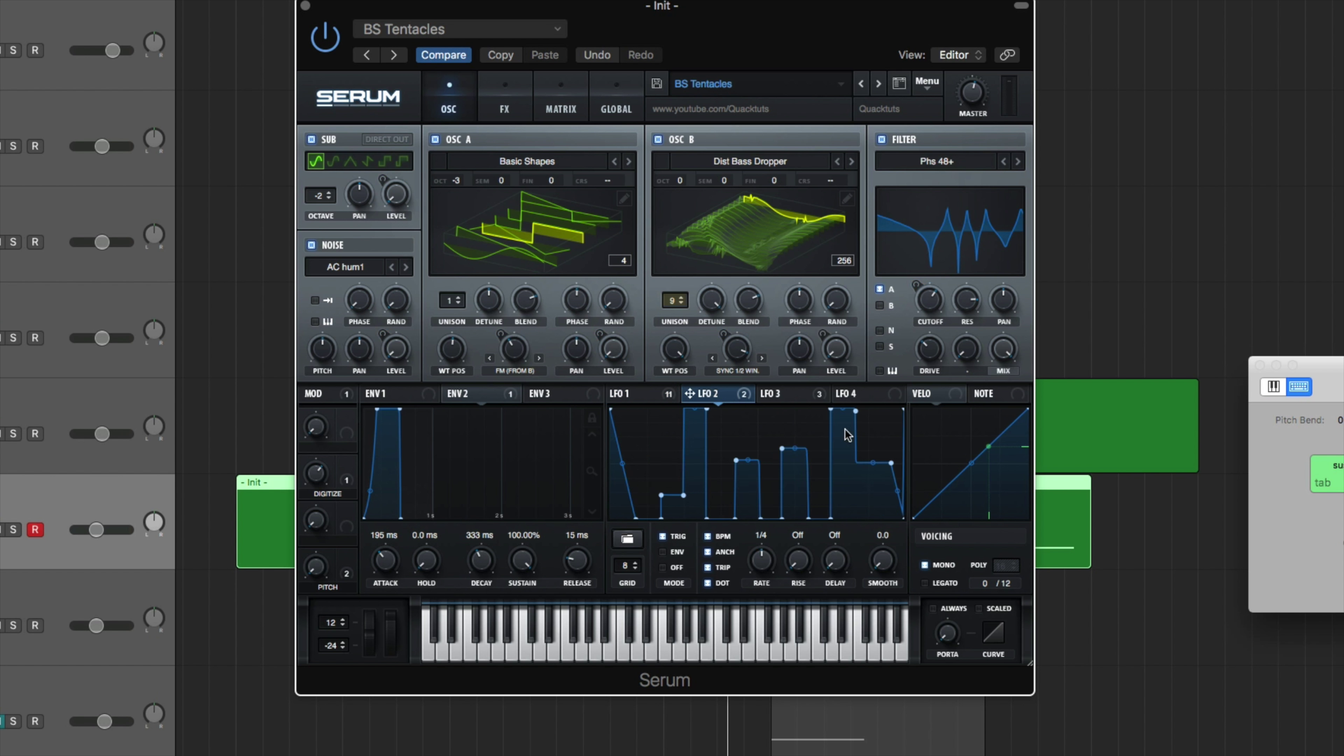
left_click(640, 398)
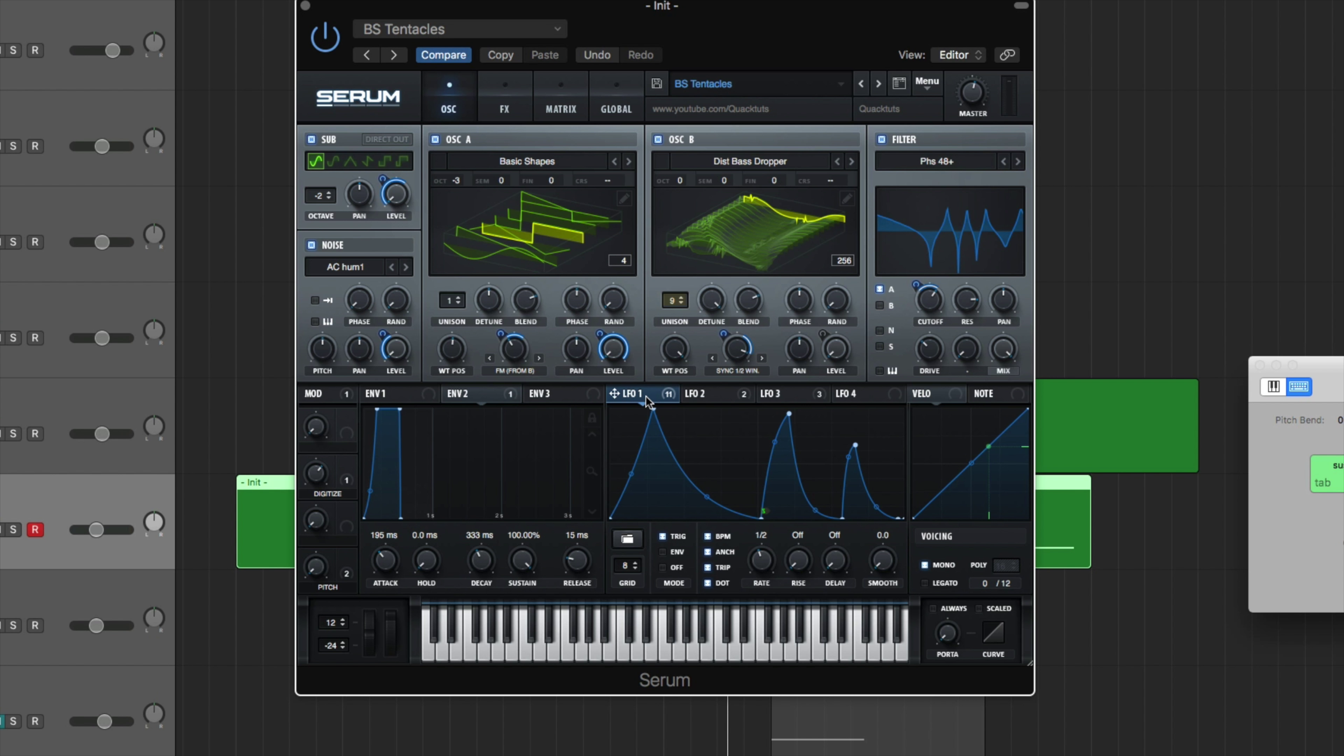
- Keep Oscillator B's warp mode on Sync (Window 1/2)
mouse_move(647, 403)
mouse_move(503, 336)
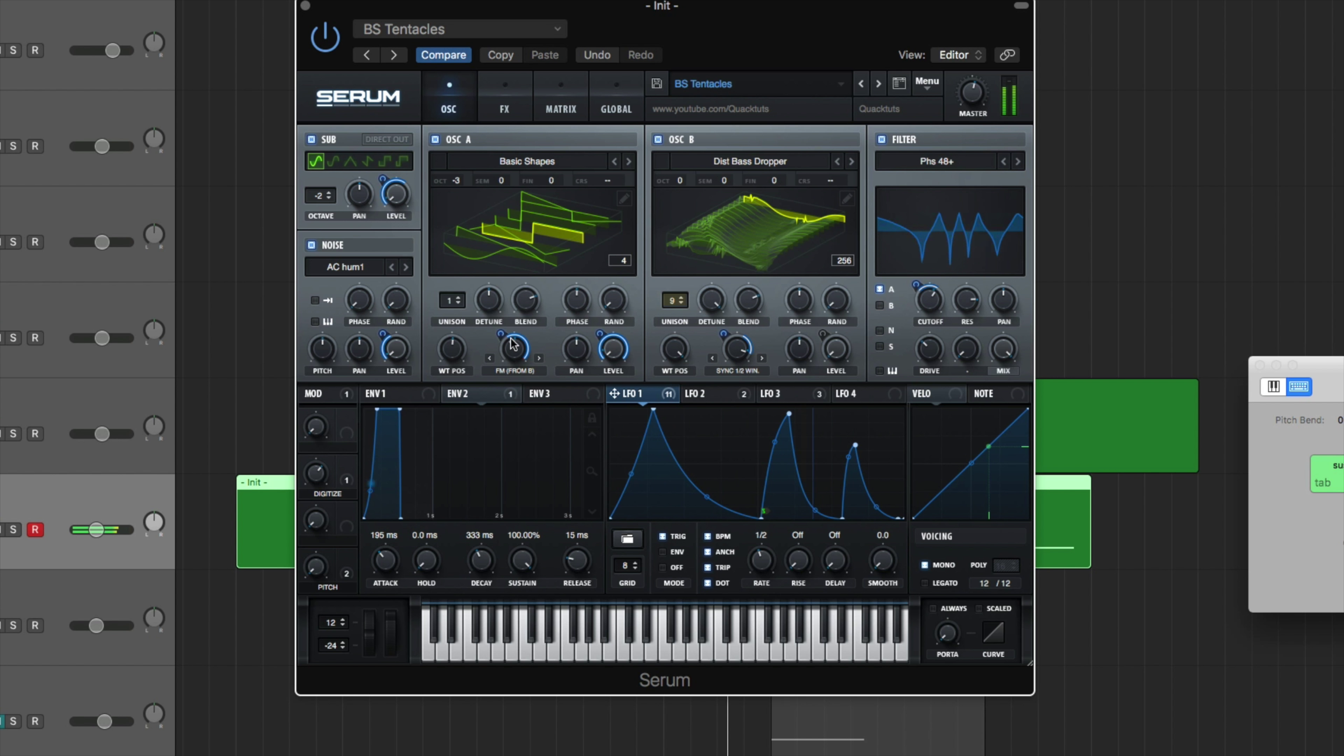
left_click_drag(501, 335, 499, 372)
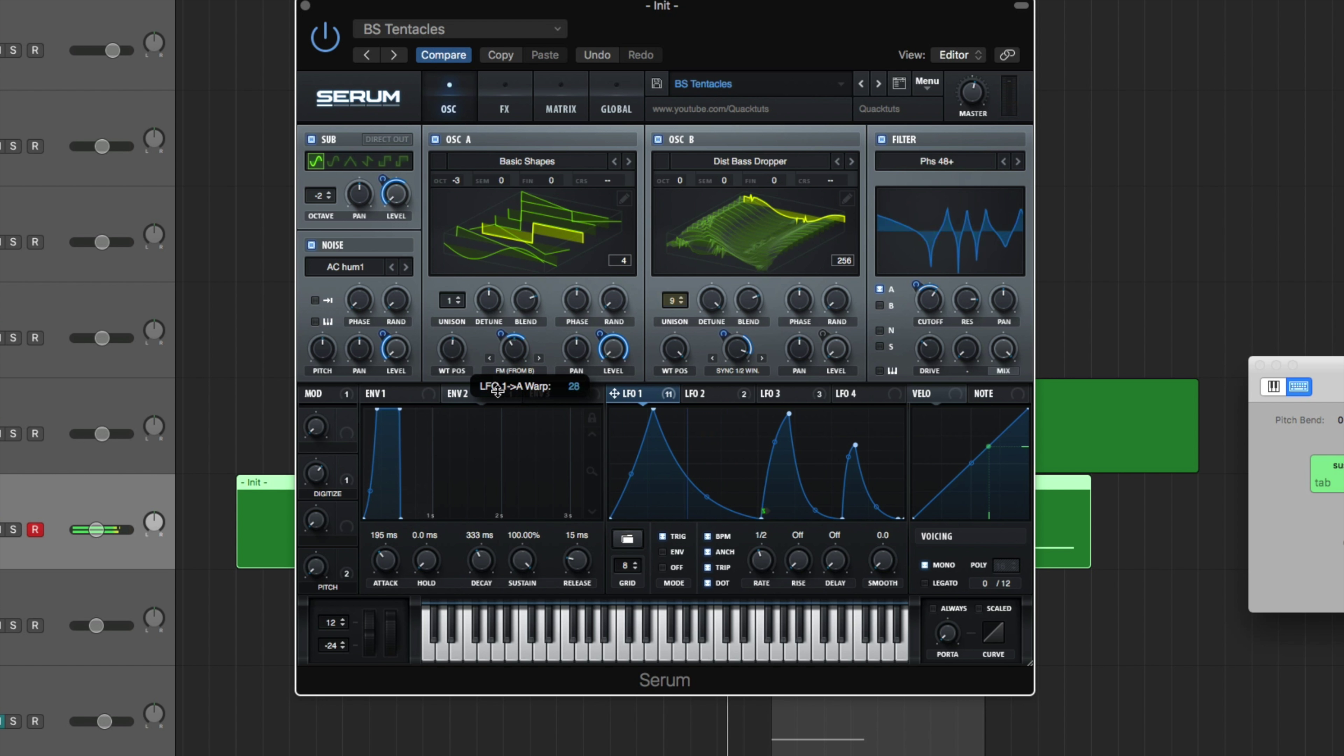
mouse_move(502, 333)
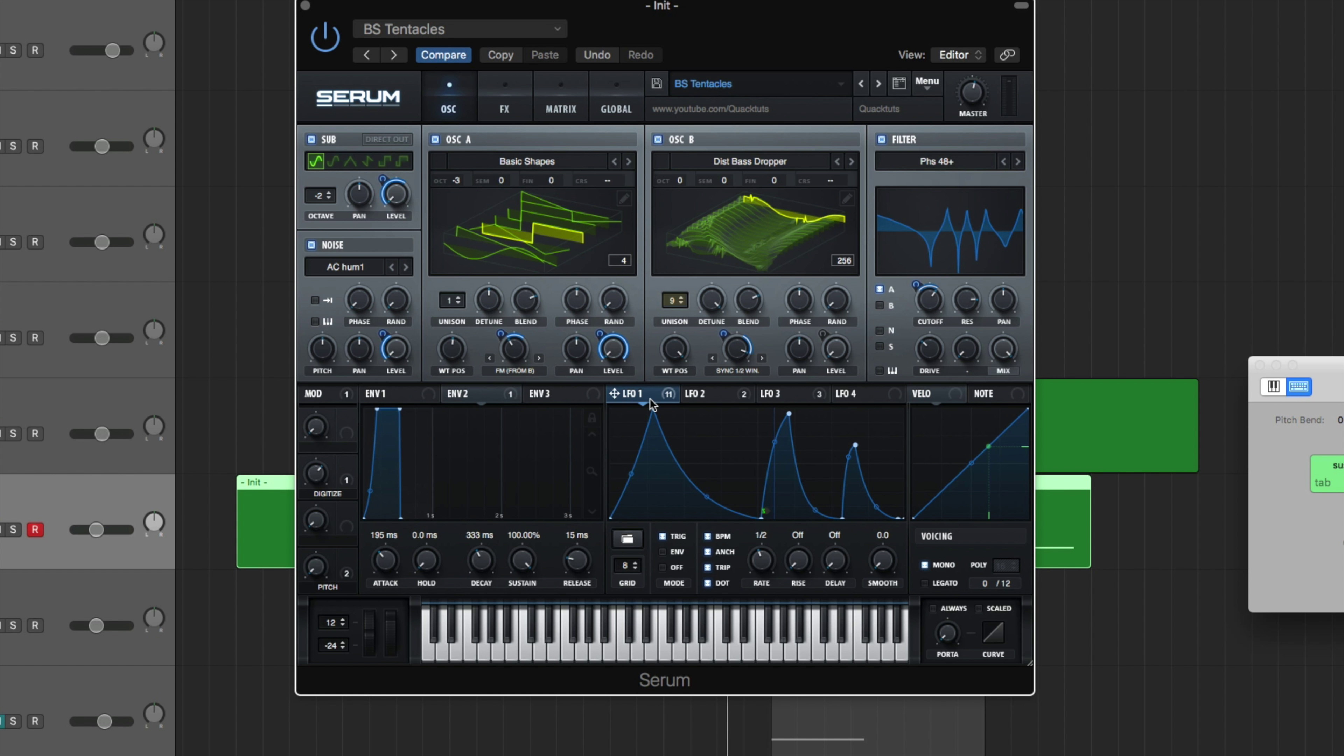
mouse_move(723, 335)
left_click(737, 371)
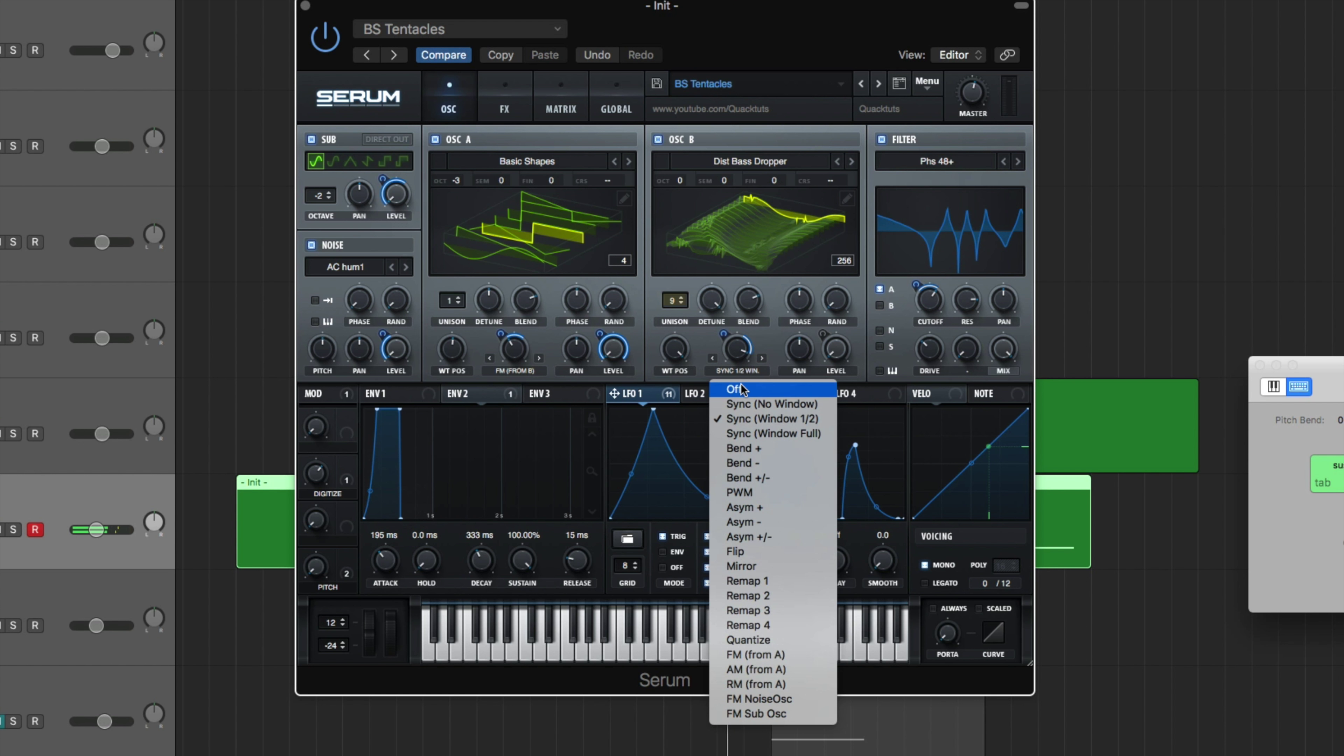
left_click(741, 390)
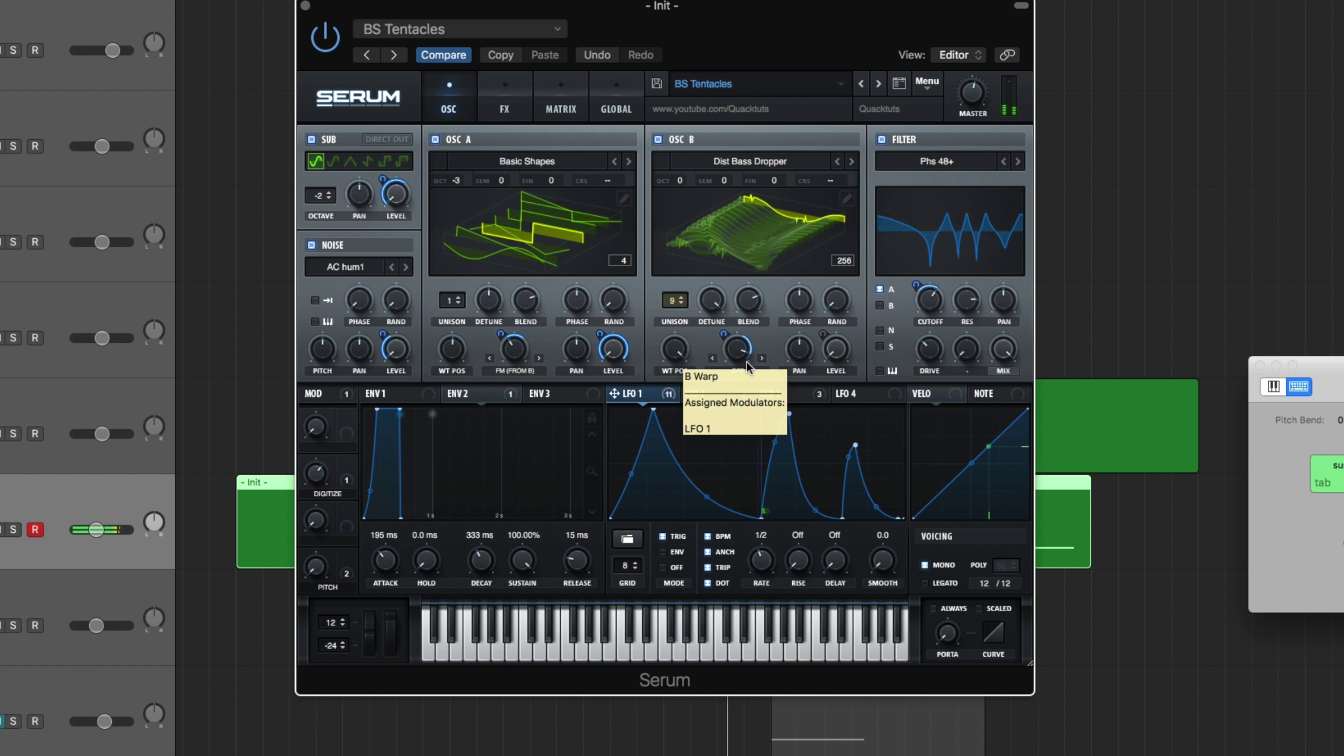
left_click(737, 371)
left_click(741, 456)
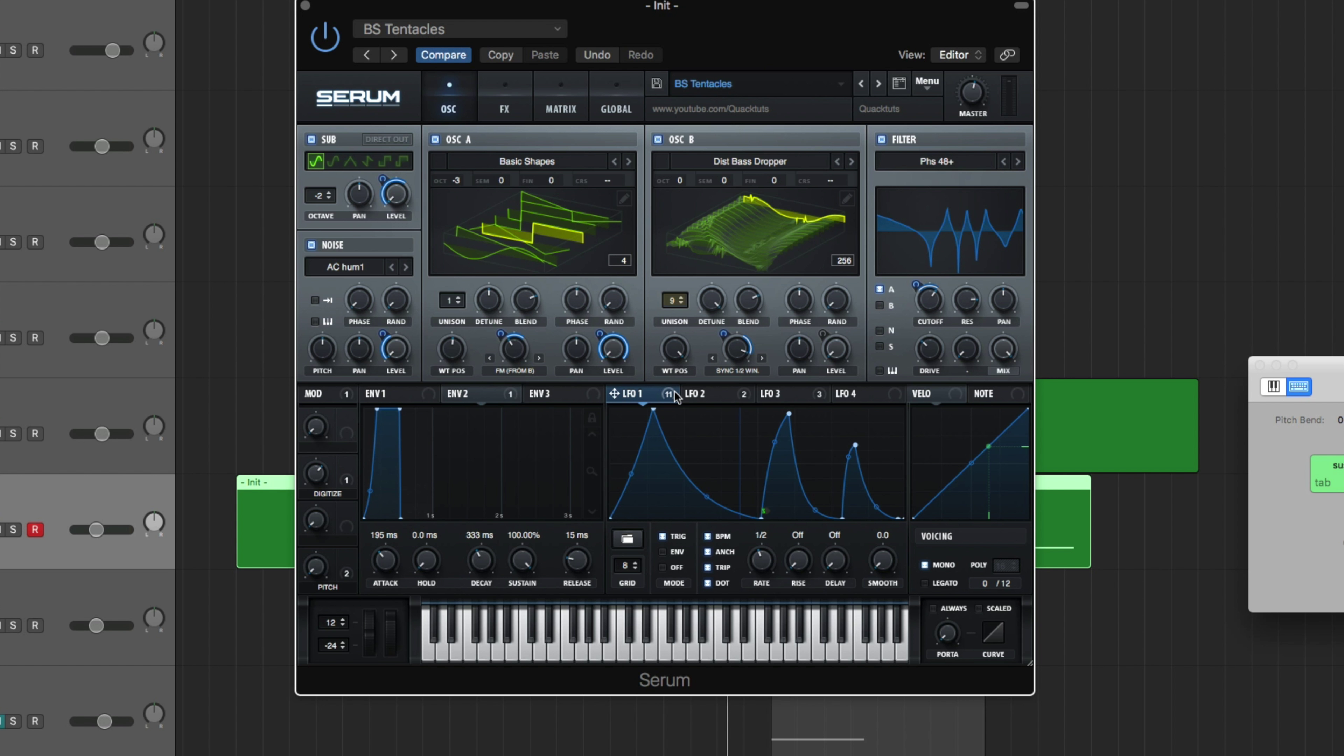
- Check LFO 1's cutoff and noise amounts, then sweep Osc A's wavetable position to 1 and up to 4
mouse_move(714, 404)
left_click(918, 286)
left_click(382, 333)
mouse_move(451, 348)
left_mouse_down()
mouse_move(451, 558)
mouse_move(460, 325)
mouse_move(454, 352)
left_mouse_up()
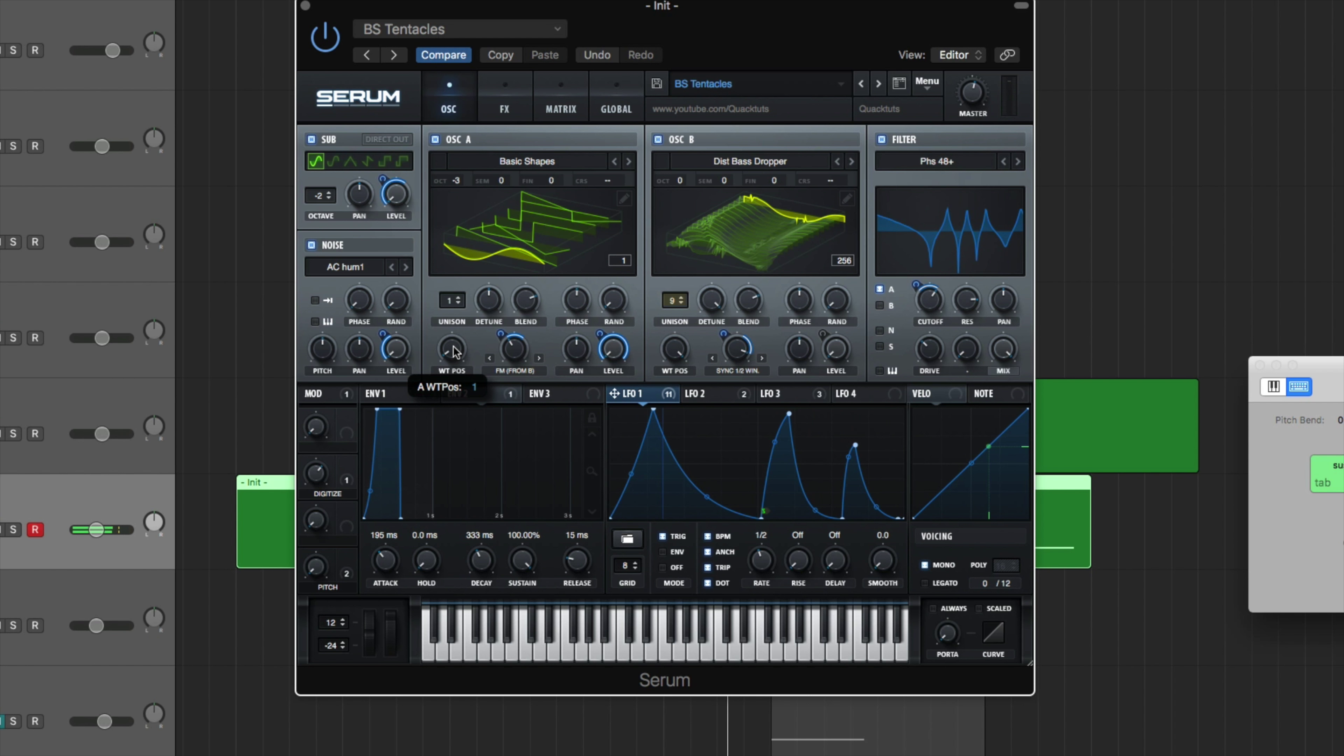
left_click_drag(454, 352, 462, 298)
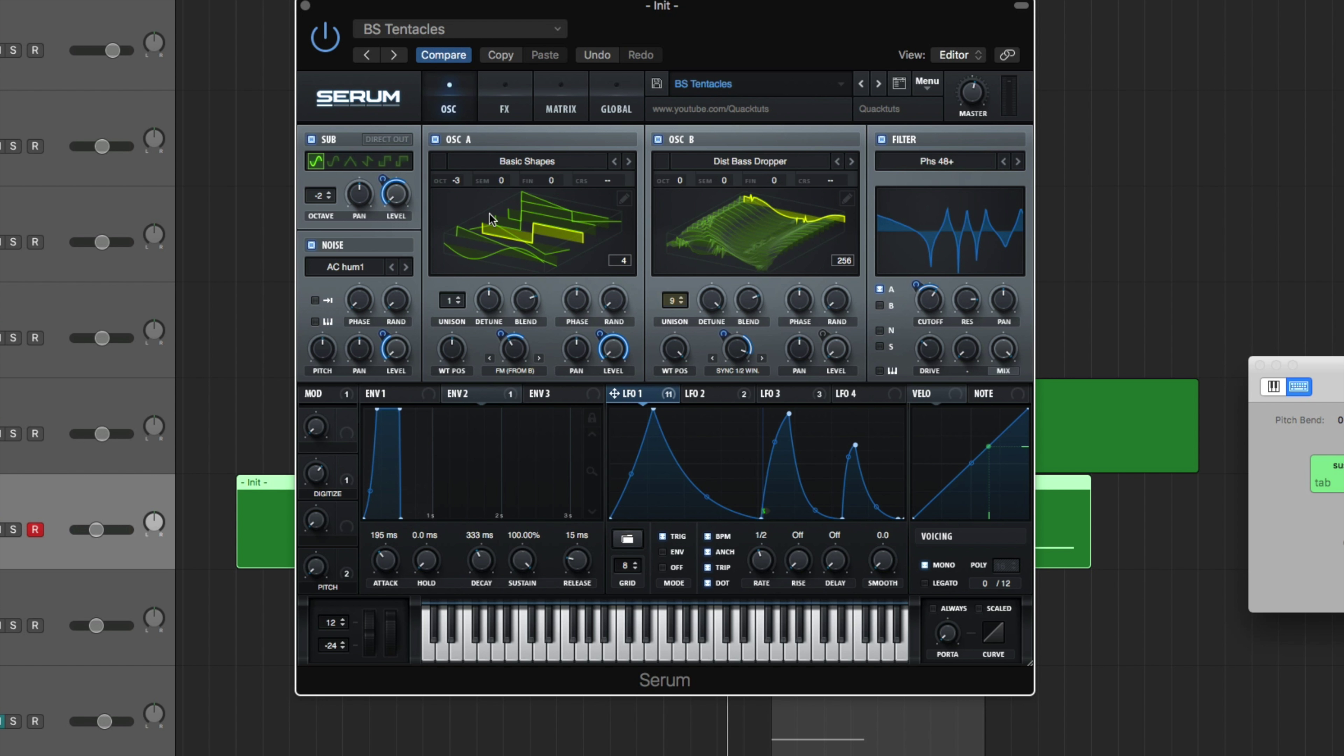
left_click(505, 101)
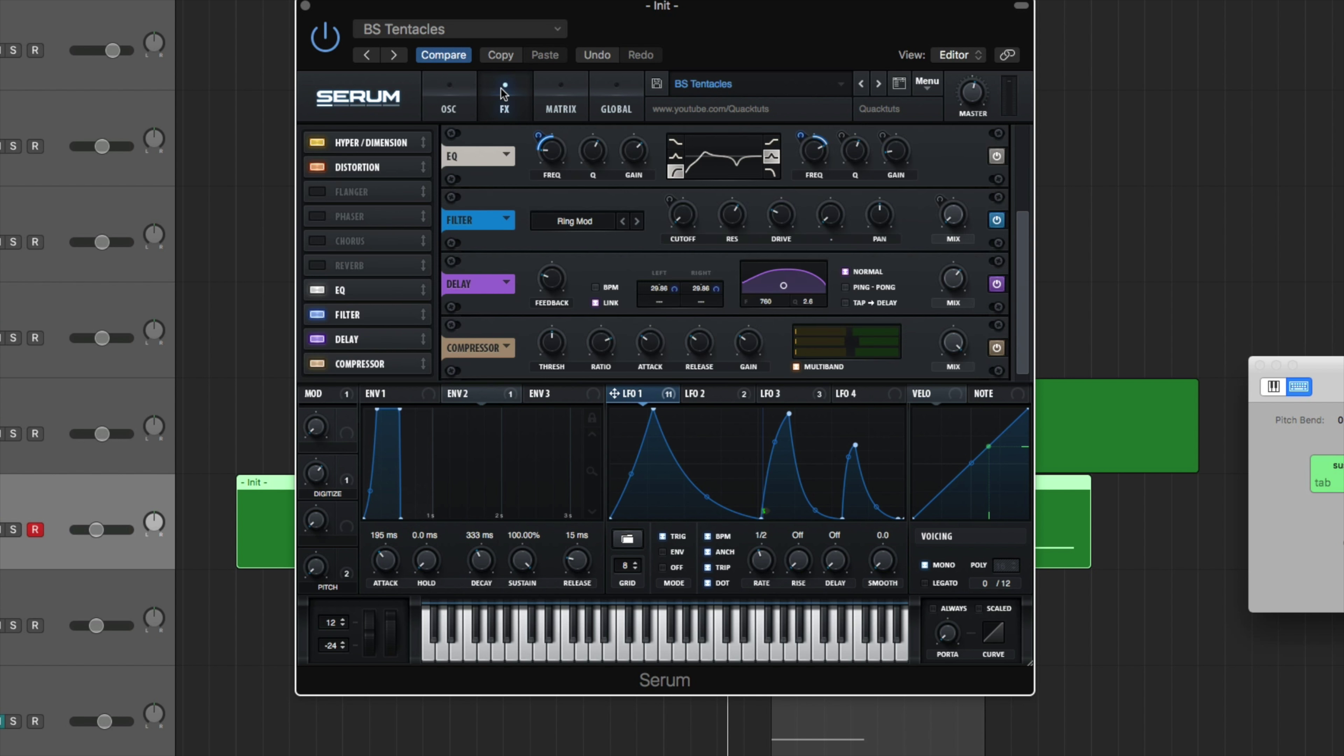
left_click_drag(1018, 291, 1022, 149)
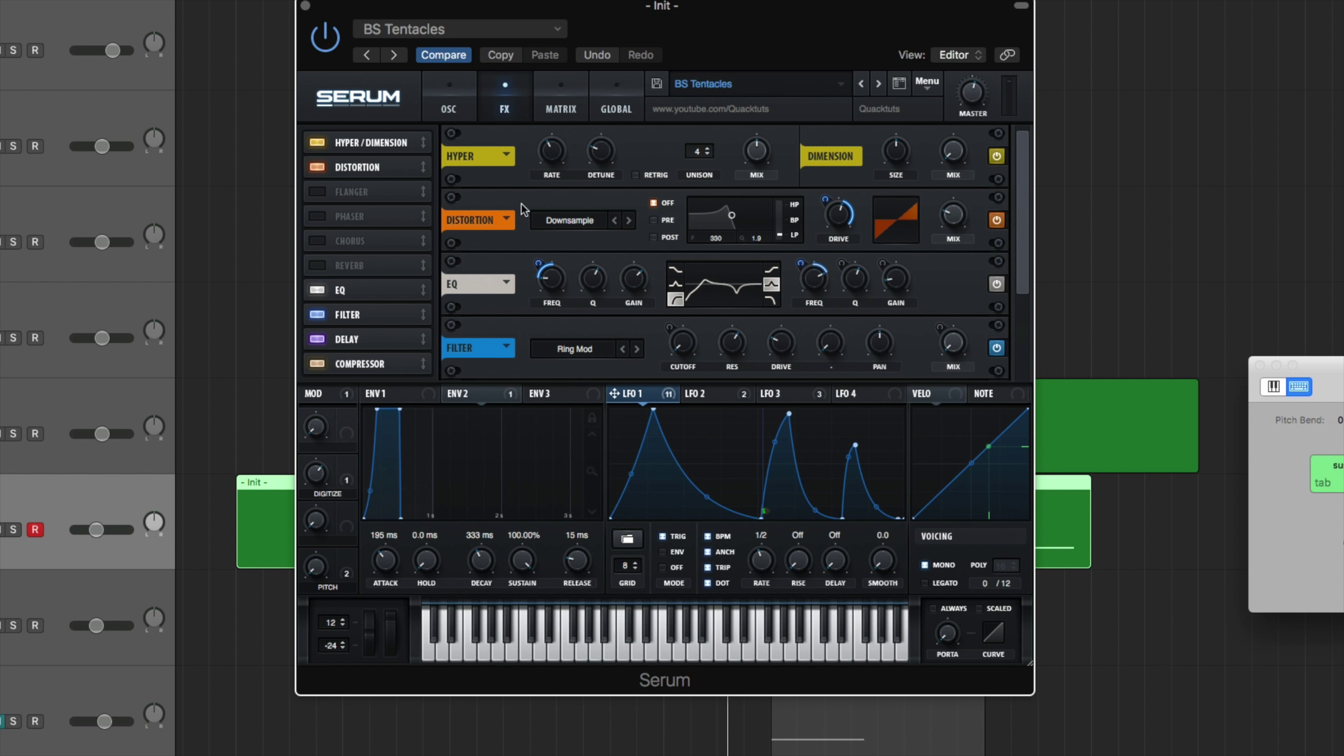
- Display LFO 3's shape and check its modulation amount on the EQ Q
mouse_move(824, 198)
mouse_move(538, 265)
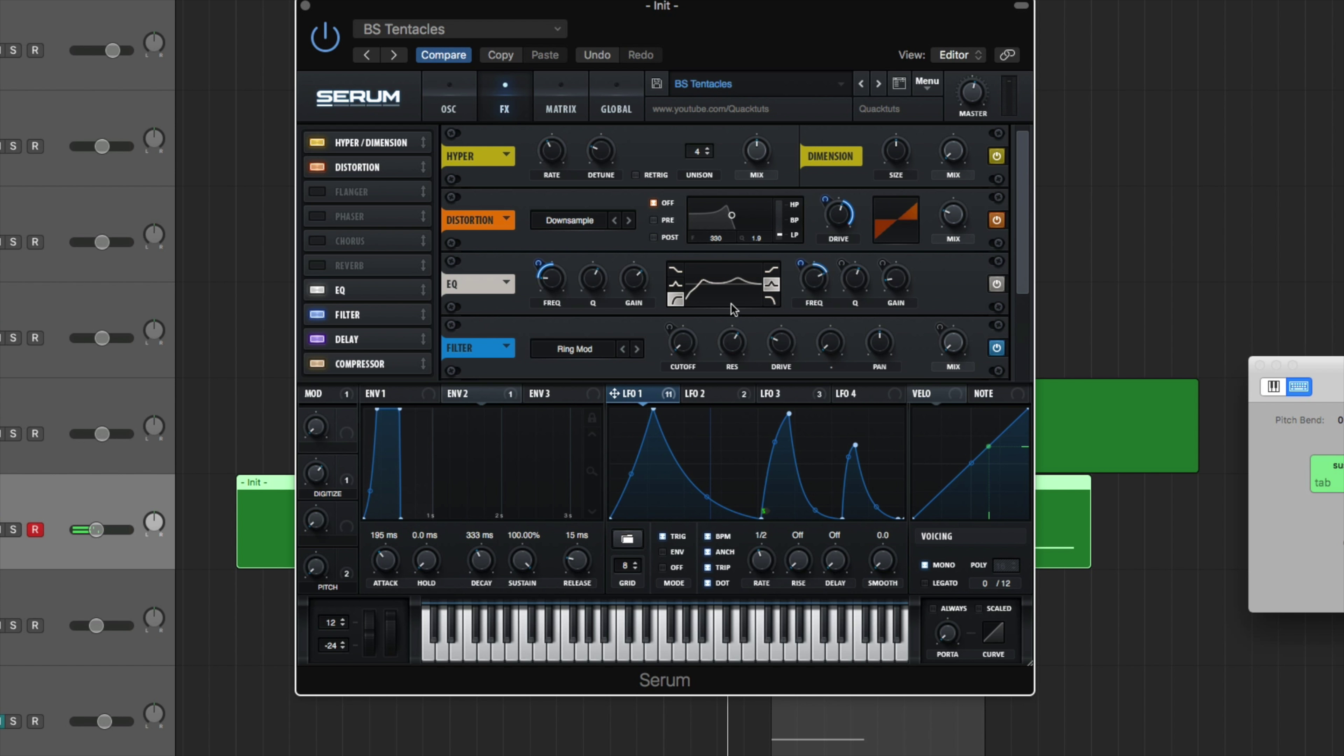
left_click(793, 393)
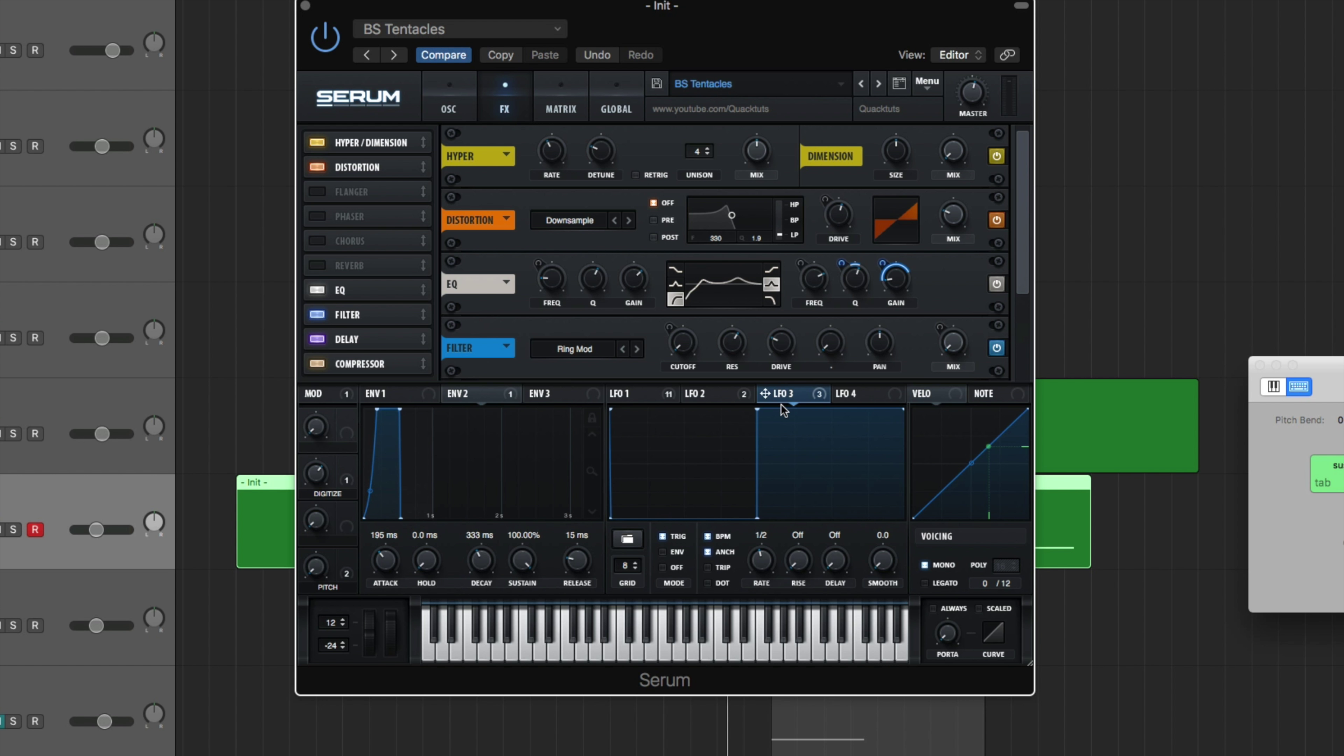
left_click(881, 263)
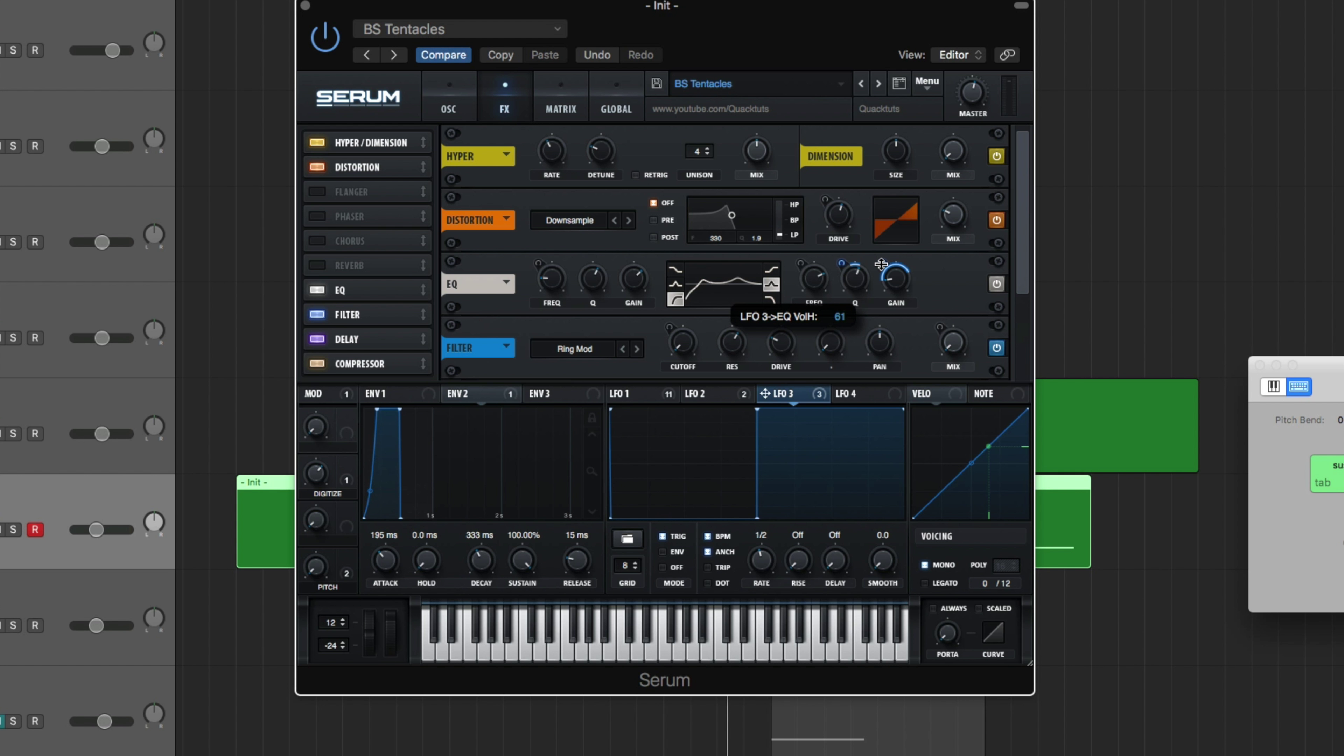
left_click(846, 262)
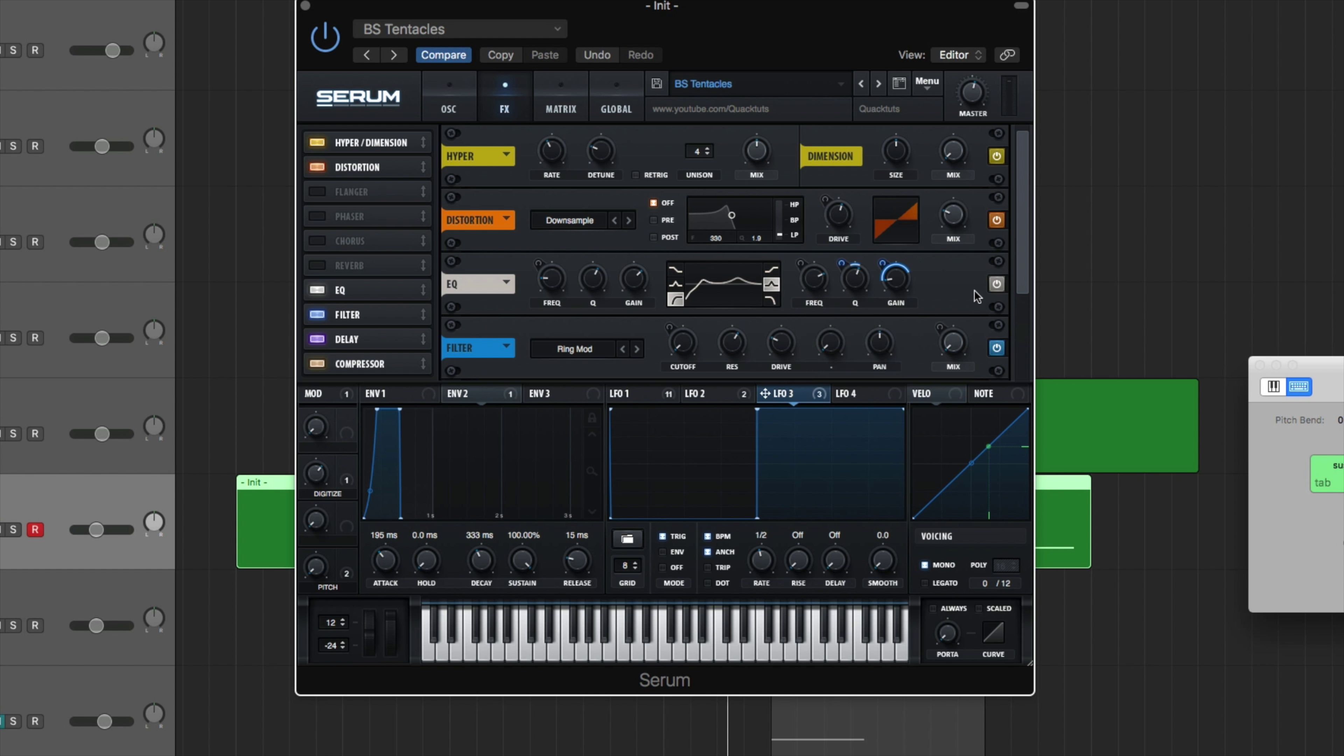
mouse_move(858, 275)
scroll(803, 298, "down", 3)
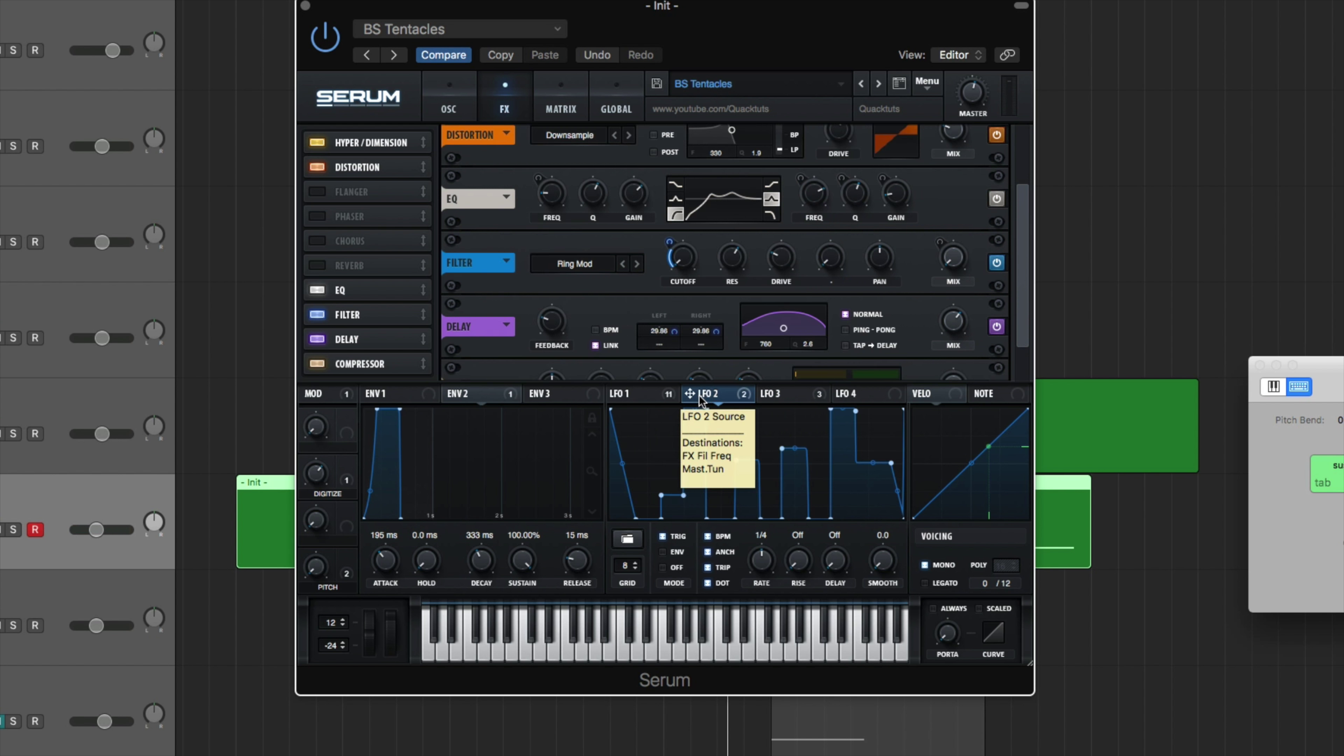
- Assign LFO 2 to the FX filter cutoff and scroll the rack to Filter, Delay and Compressor
left_click_drag(711, 394, 672, 244)
mouse_move(743, 396)
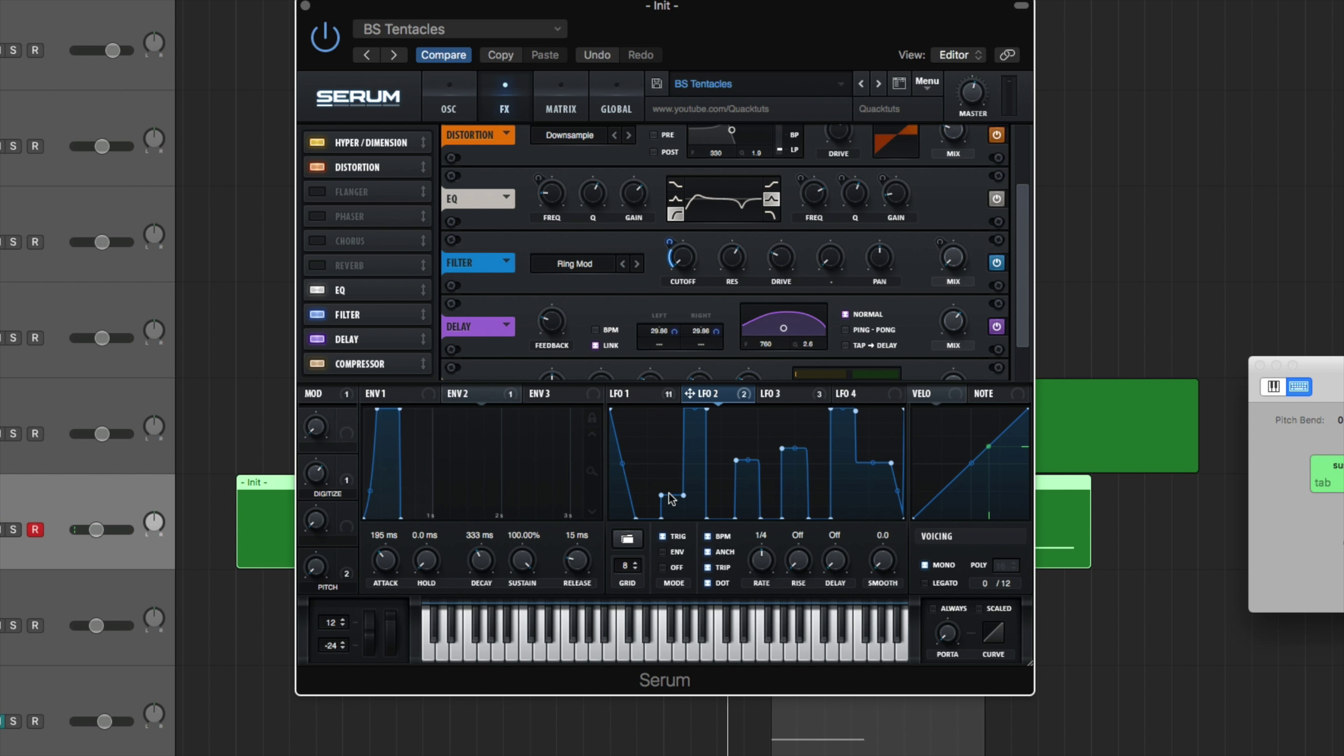
scroll(680, 233, "down", 2)
mouse_move(678, 223)
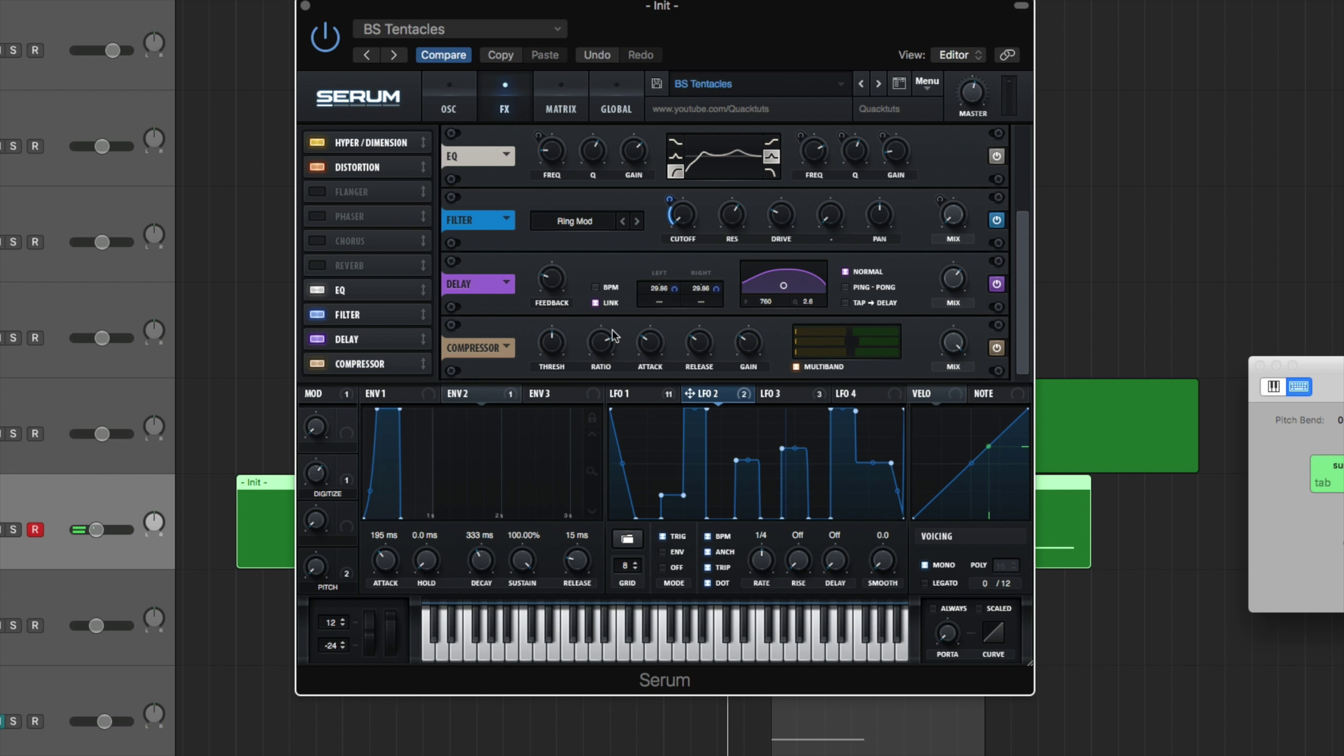
left_click(545, 108)
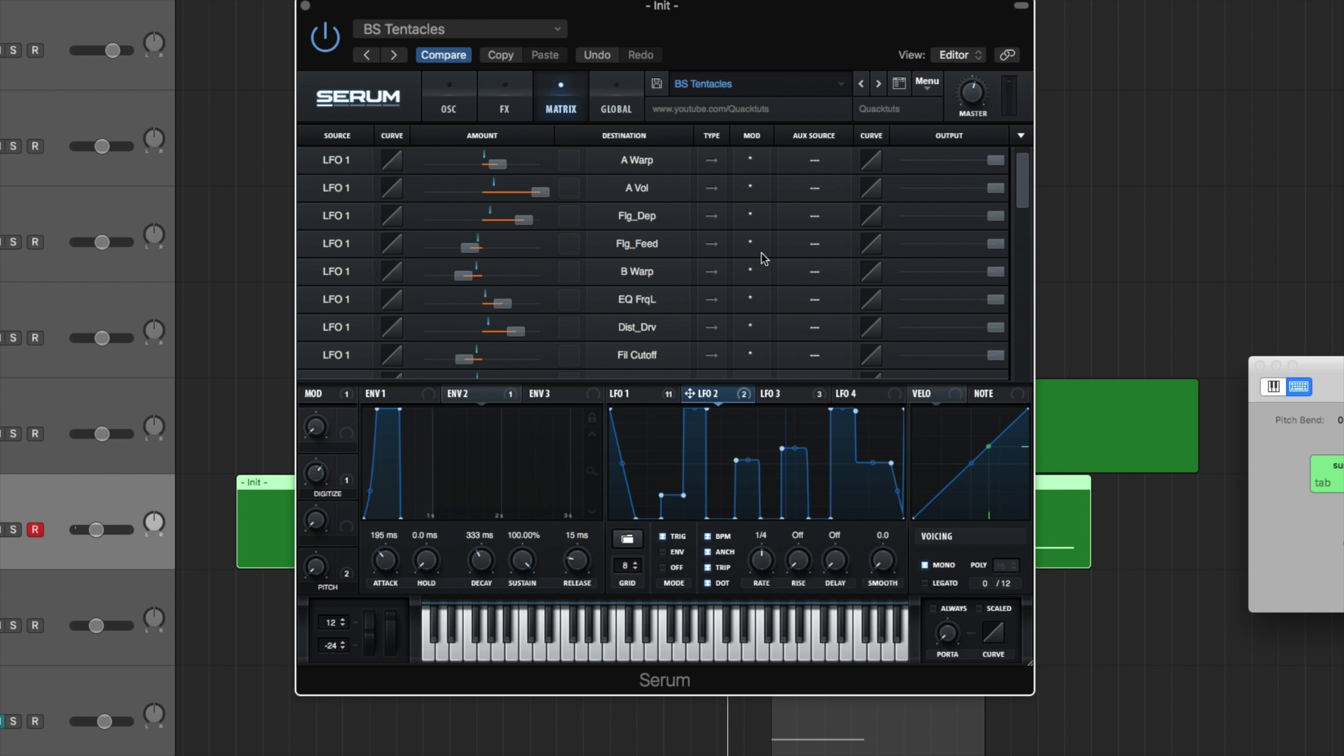
- In the modulation matrix, keep master tune as the Mast.Tun row's destination
left_click_drag(1026, 180, 1025, 219)
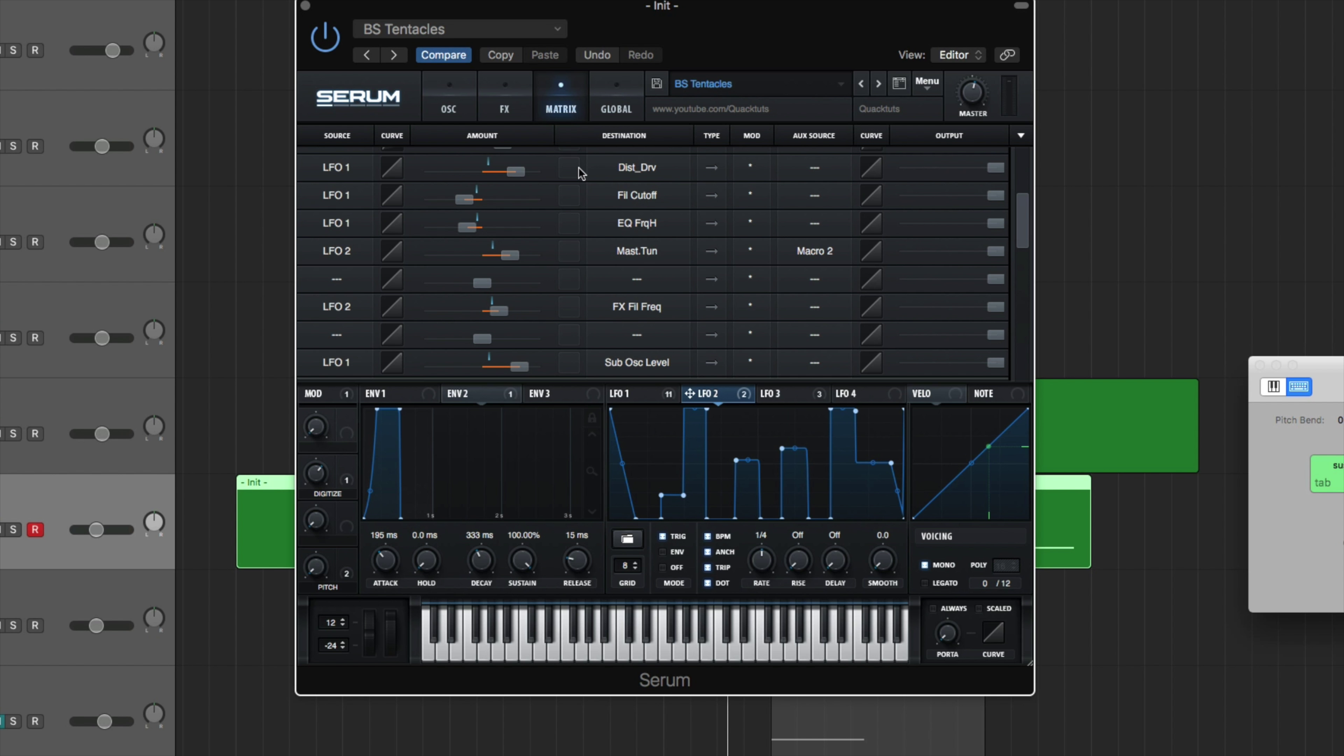
left_click(641, 252)
mouse_move(684, 374)
left_click(744, 372)
- Sweep the Digitize macro down to 0% and back up to about 36%
mouse_move(517, 262)
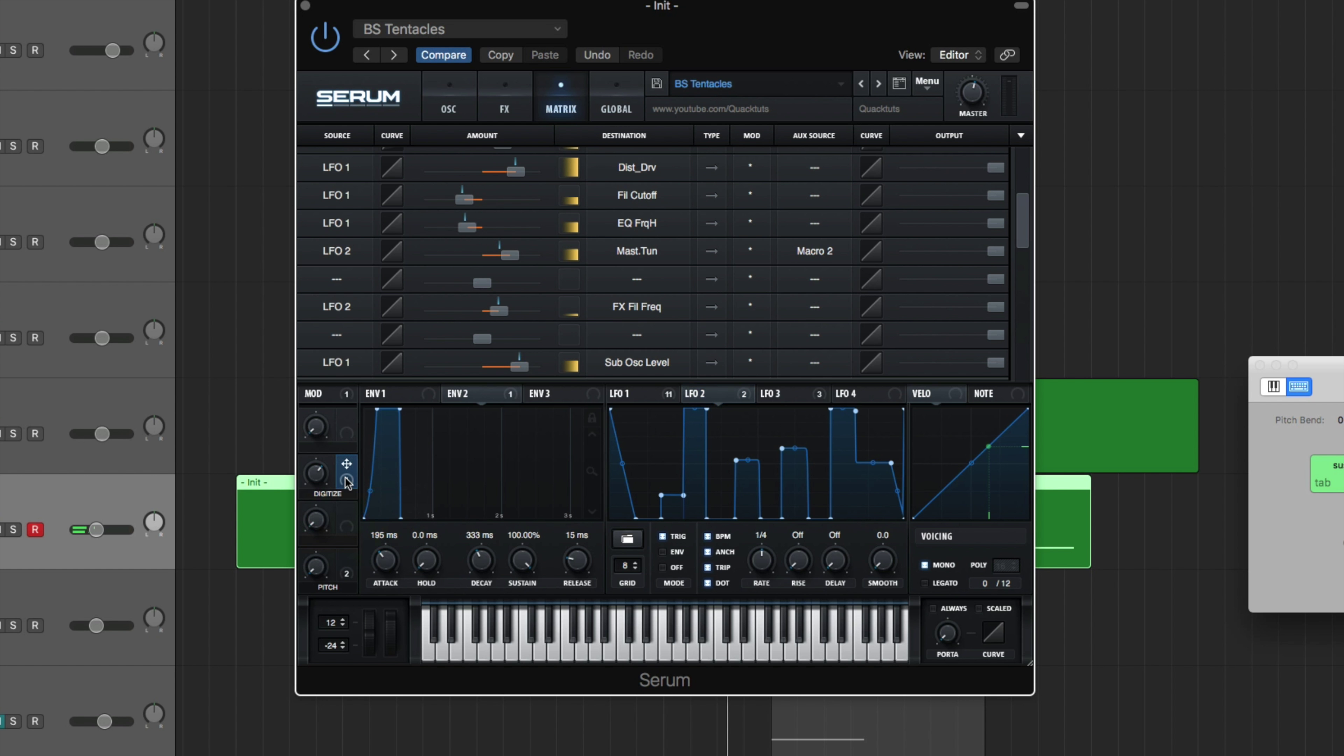
mouse_move(324, 481)
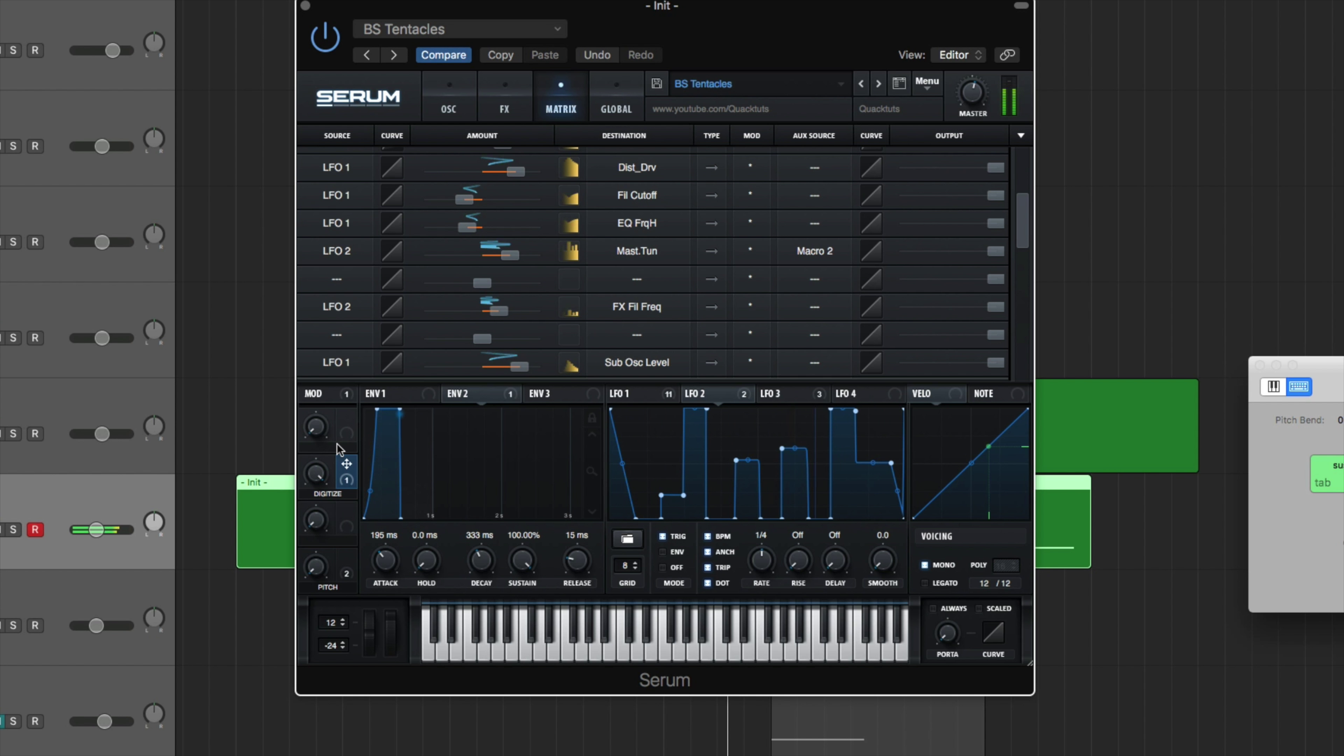
left_click_drag(325, 481, 320, 752)
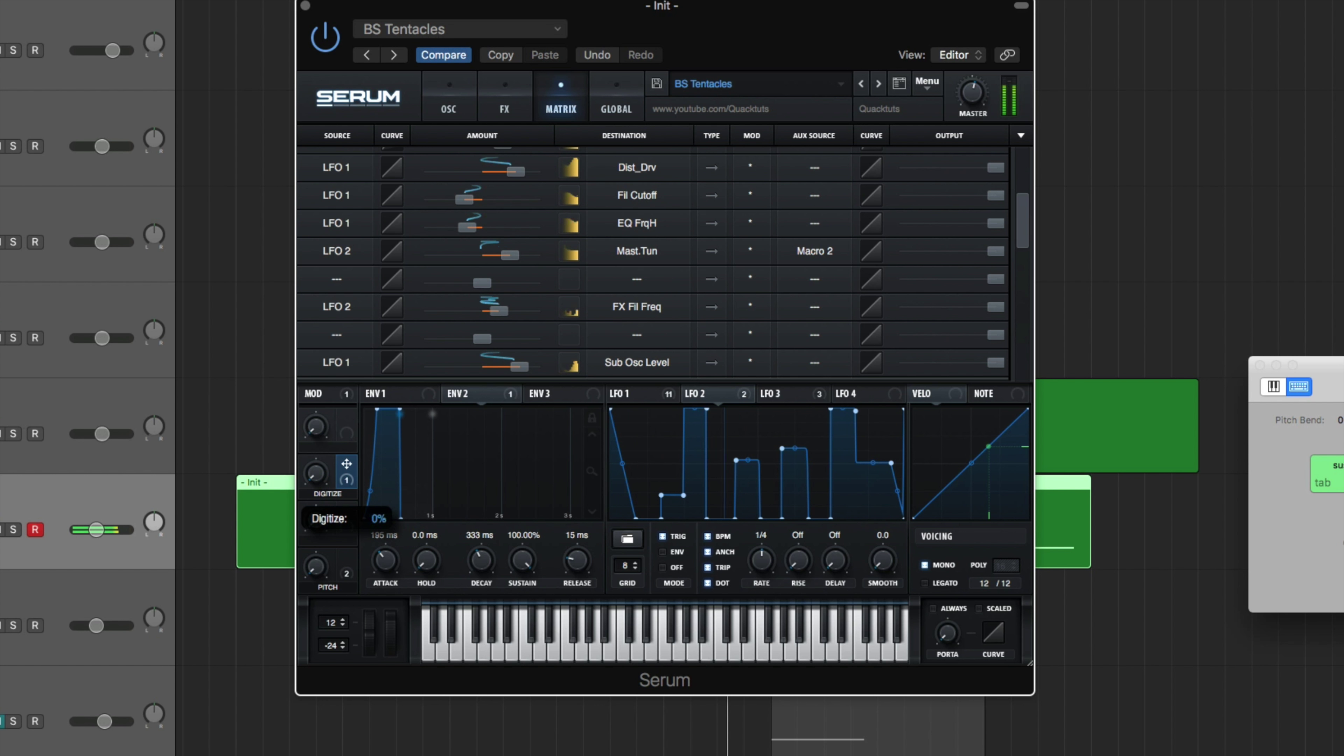
left_click_drag(319, 752, 332, 494)
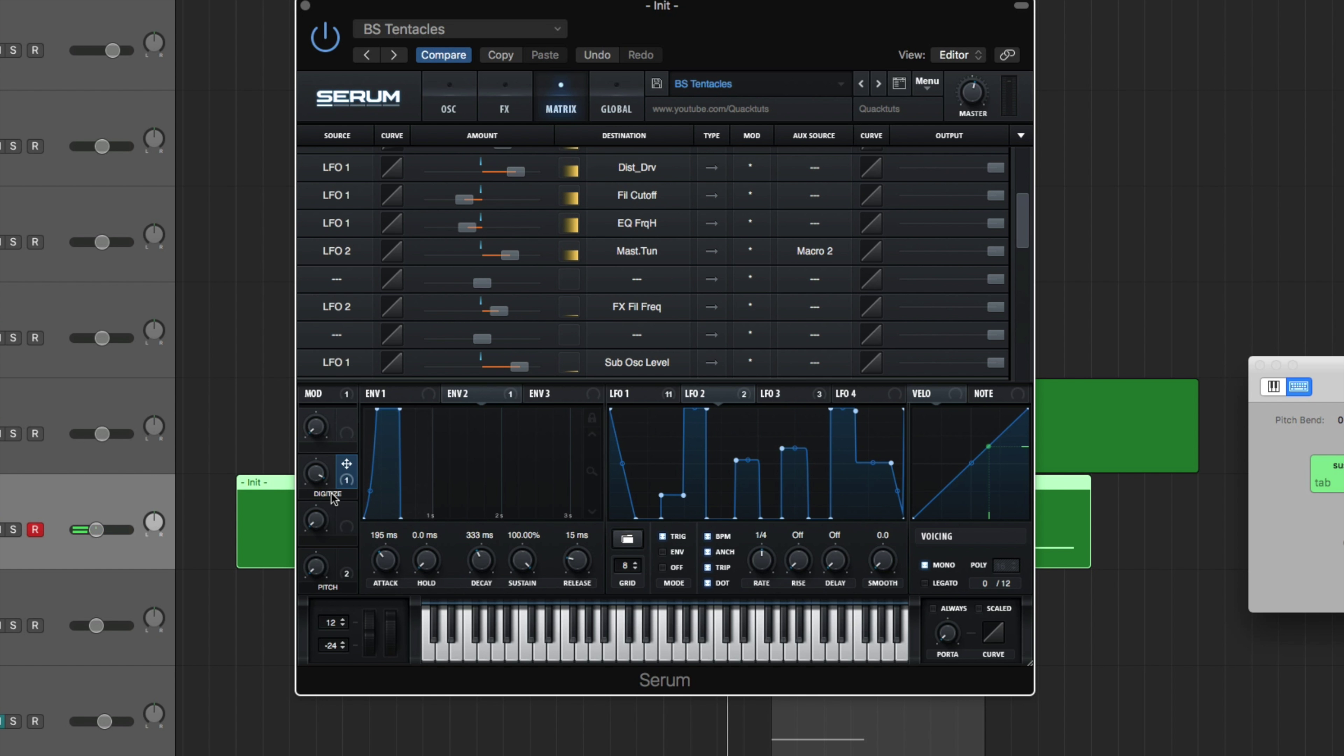
key("space")
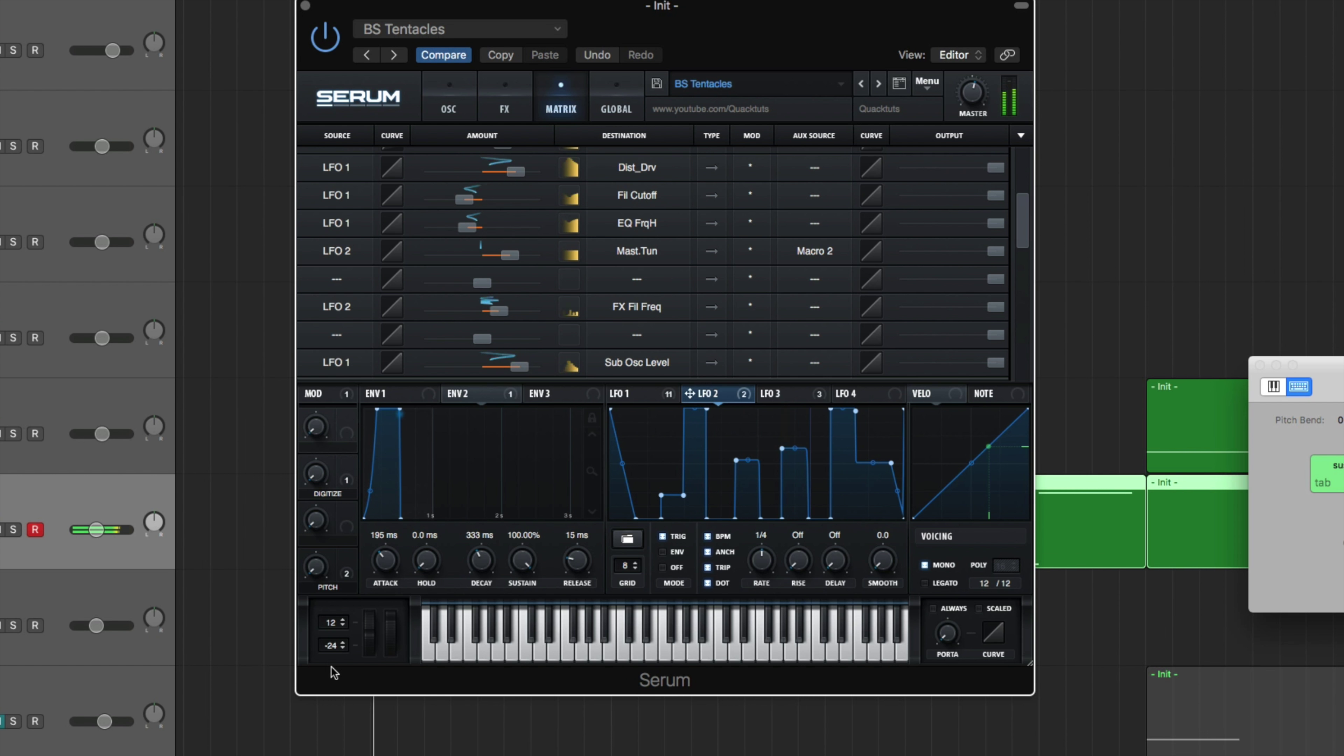
left_click_drag(316, 473, 351, 400)
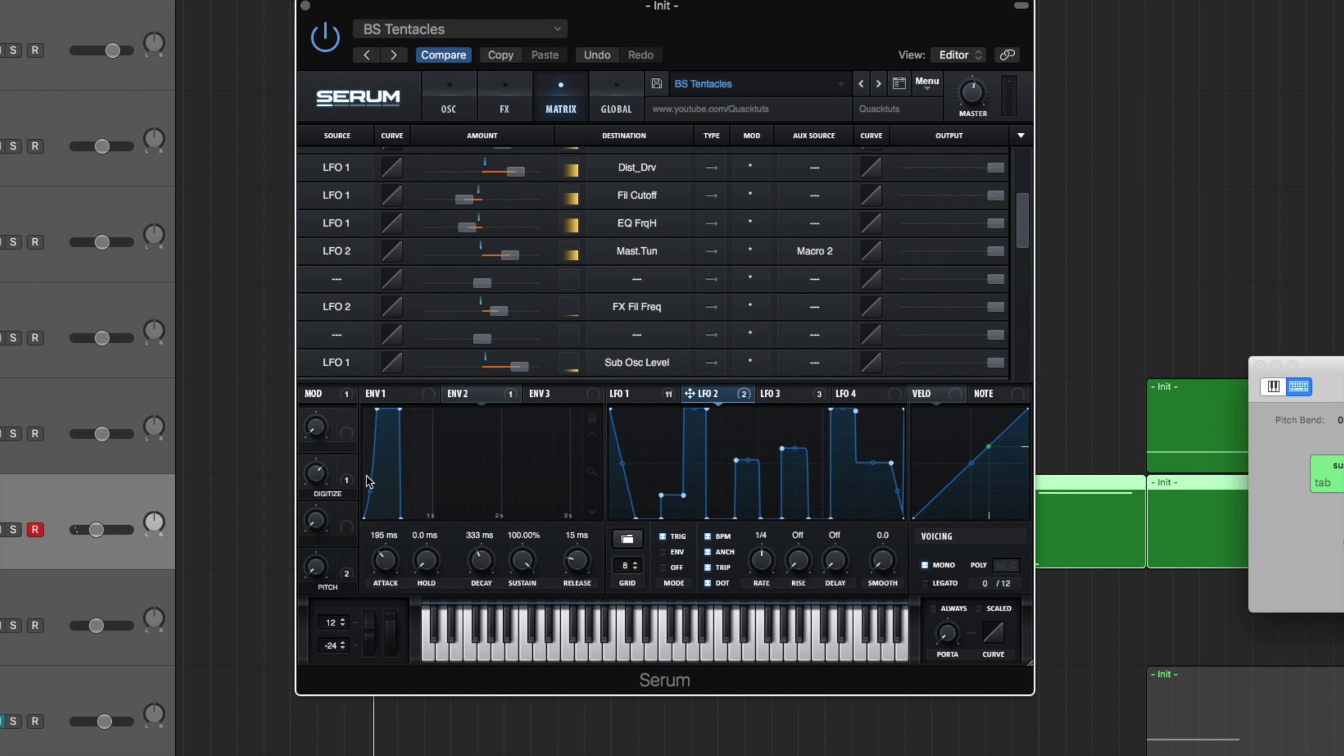
left_click(449, 101)
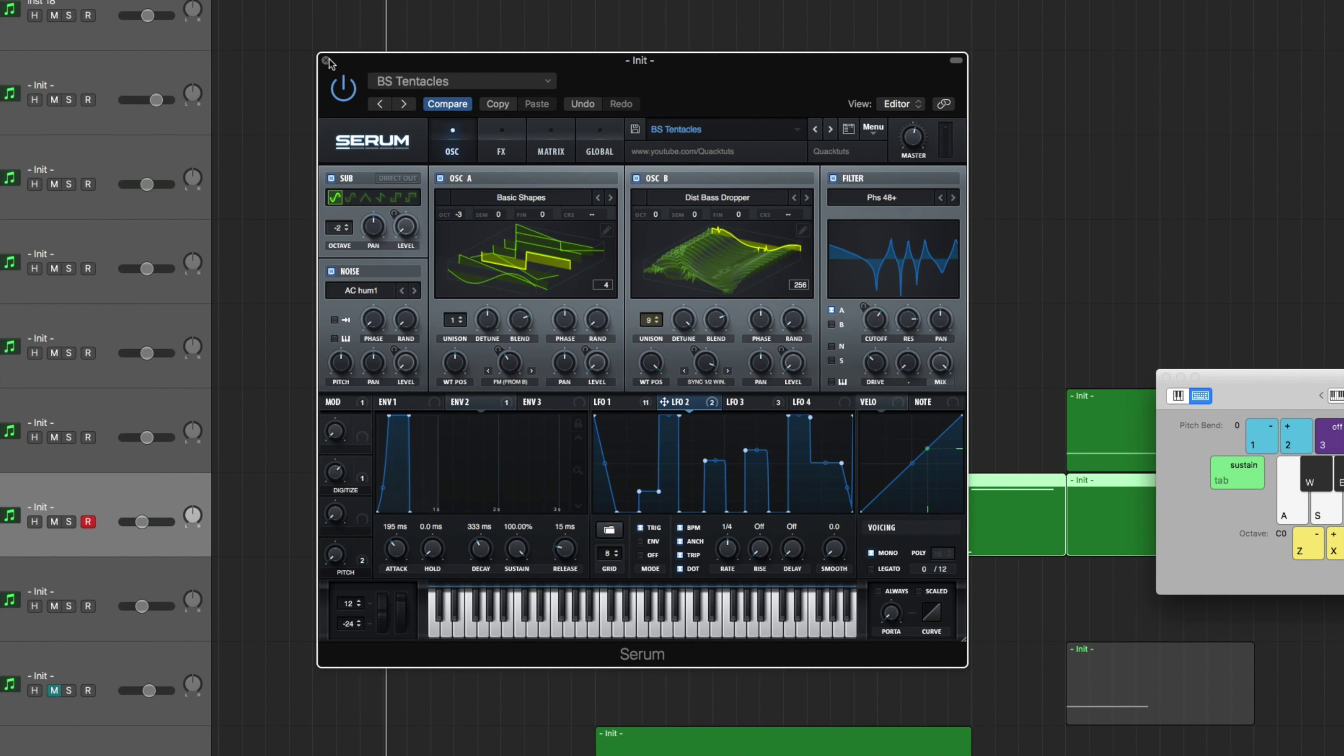
left_click(31, 504)
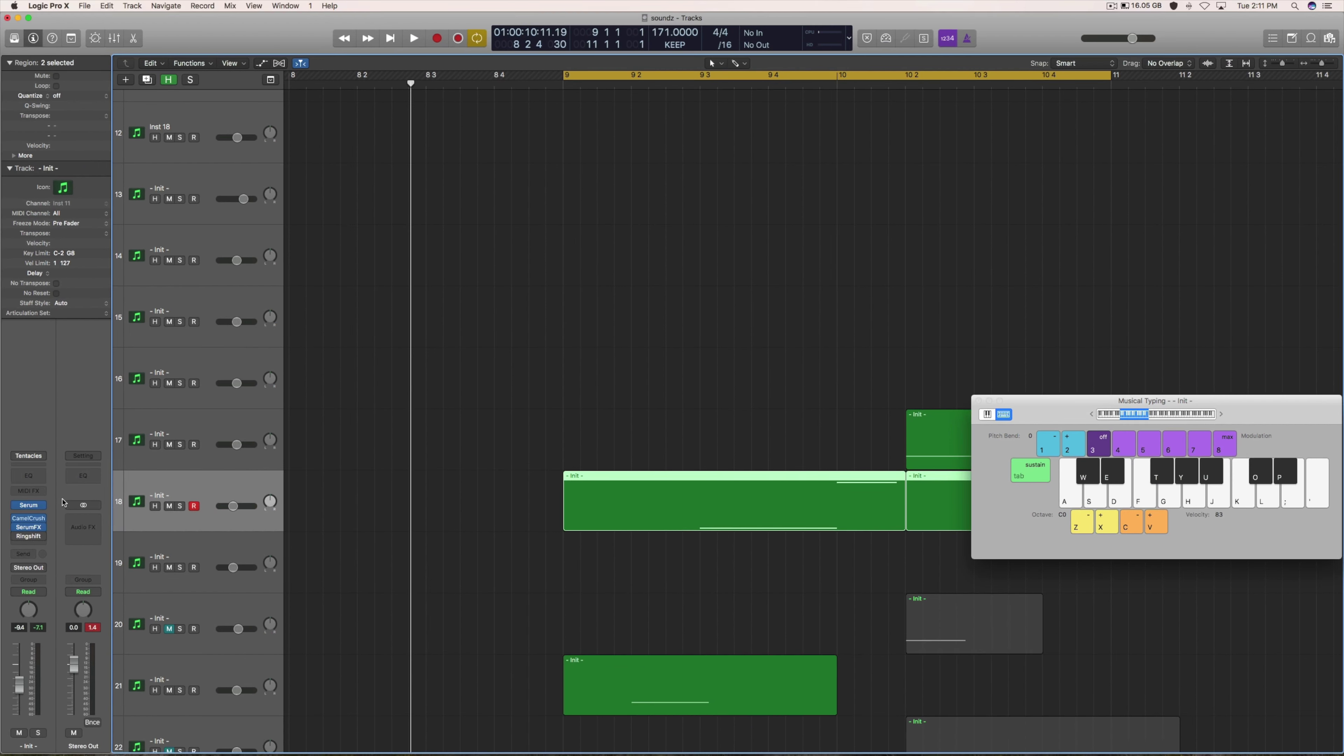
left_click(30, 520)
key("f")
left_click(34, 52)
left_click(33, 50)
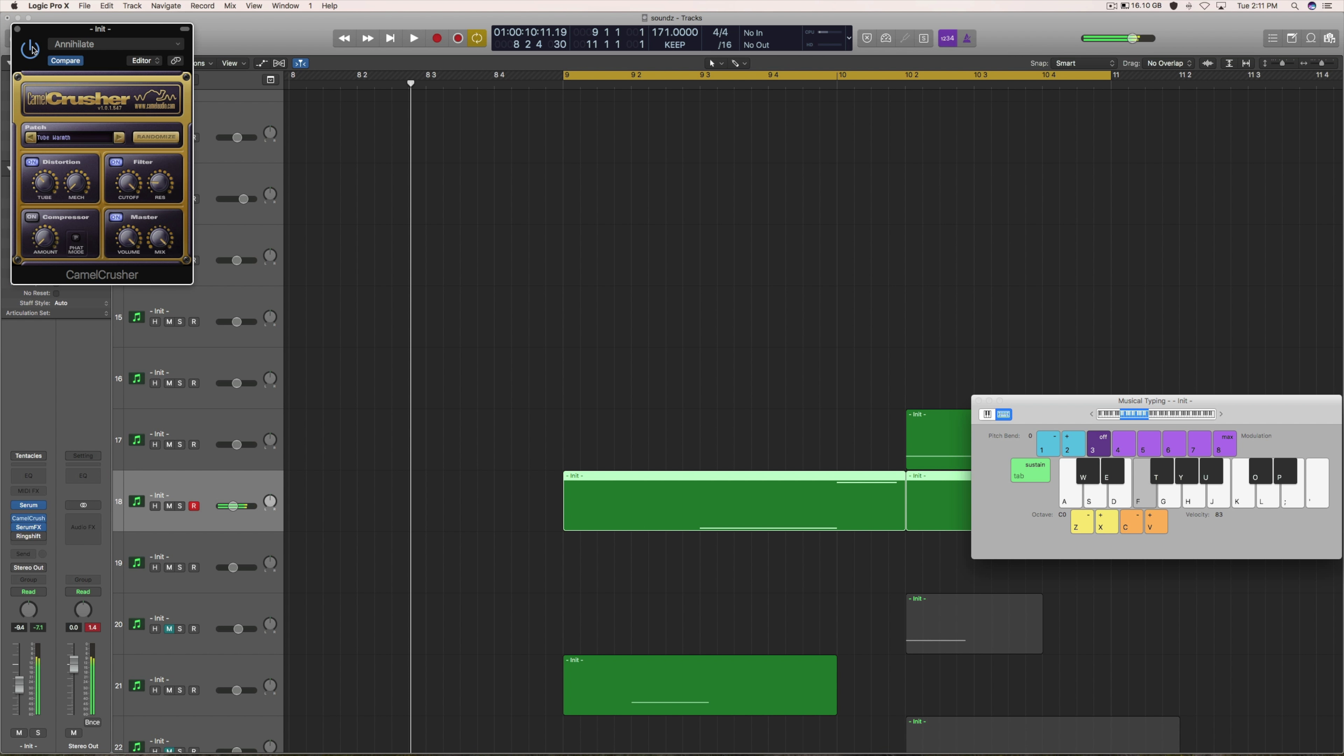
left_click(19, 31)
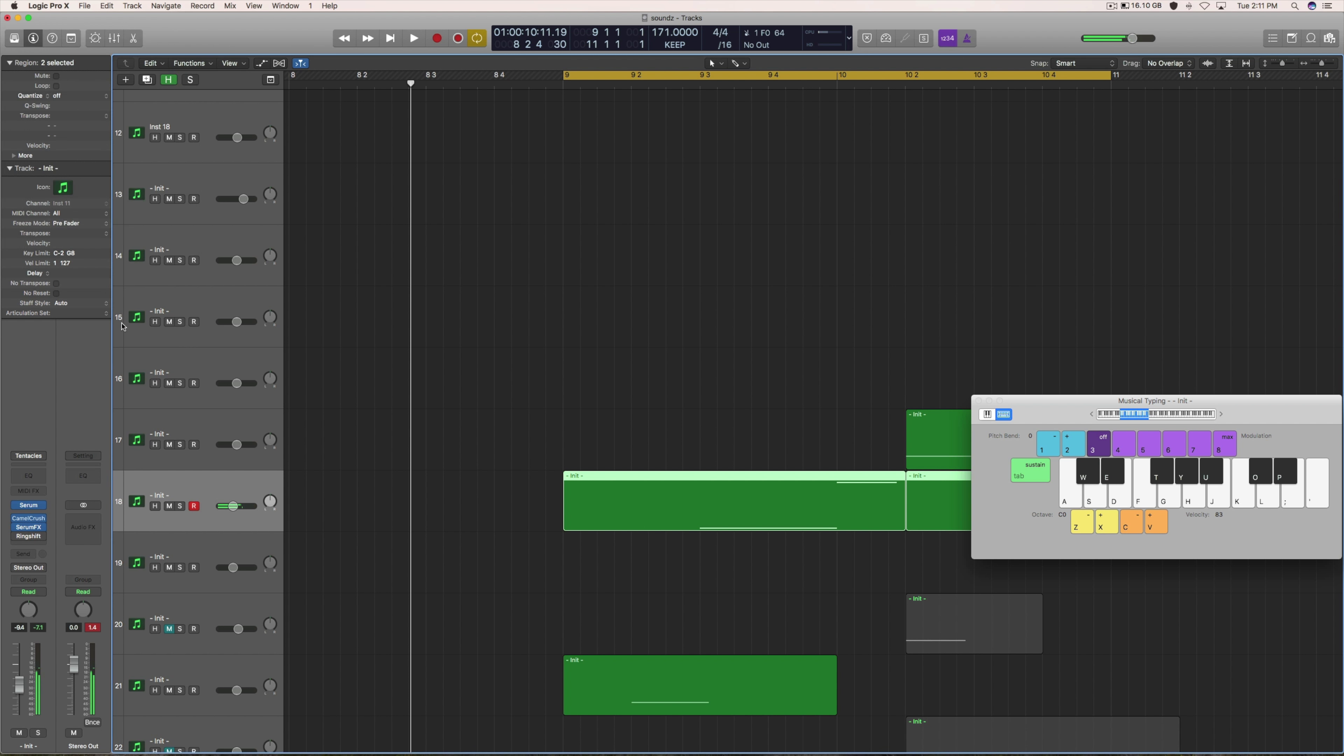
left_click(30, 528)
left_click_drag(272, 59, 601, 152)
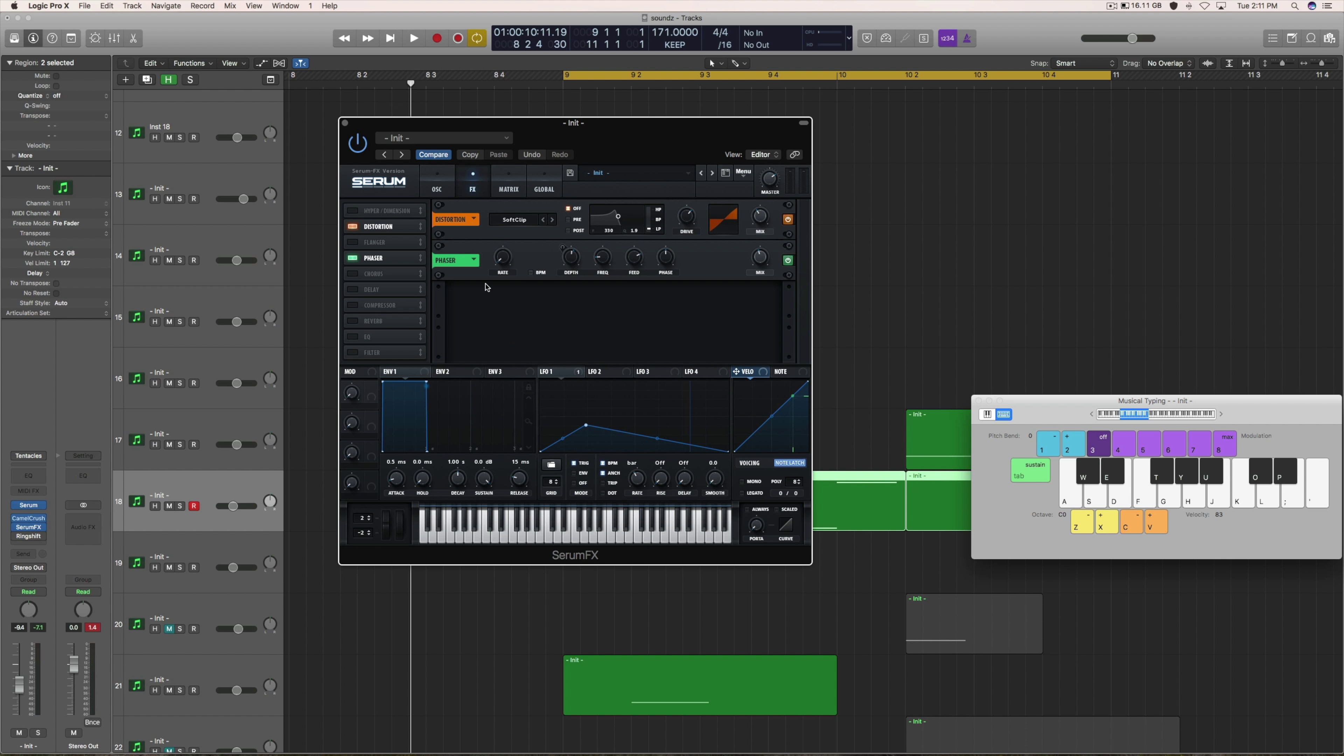
- Audition F0 notes while switching the Phaser off and back on
key("f")
mouse_move(691, 221)
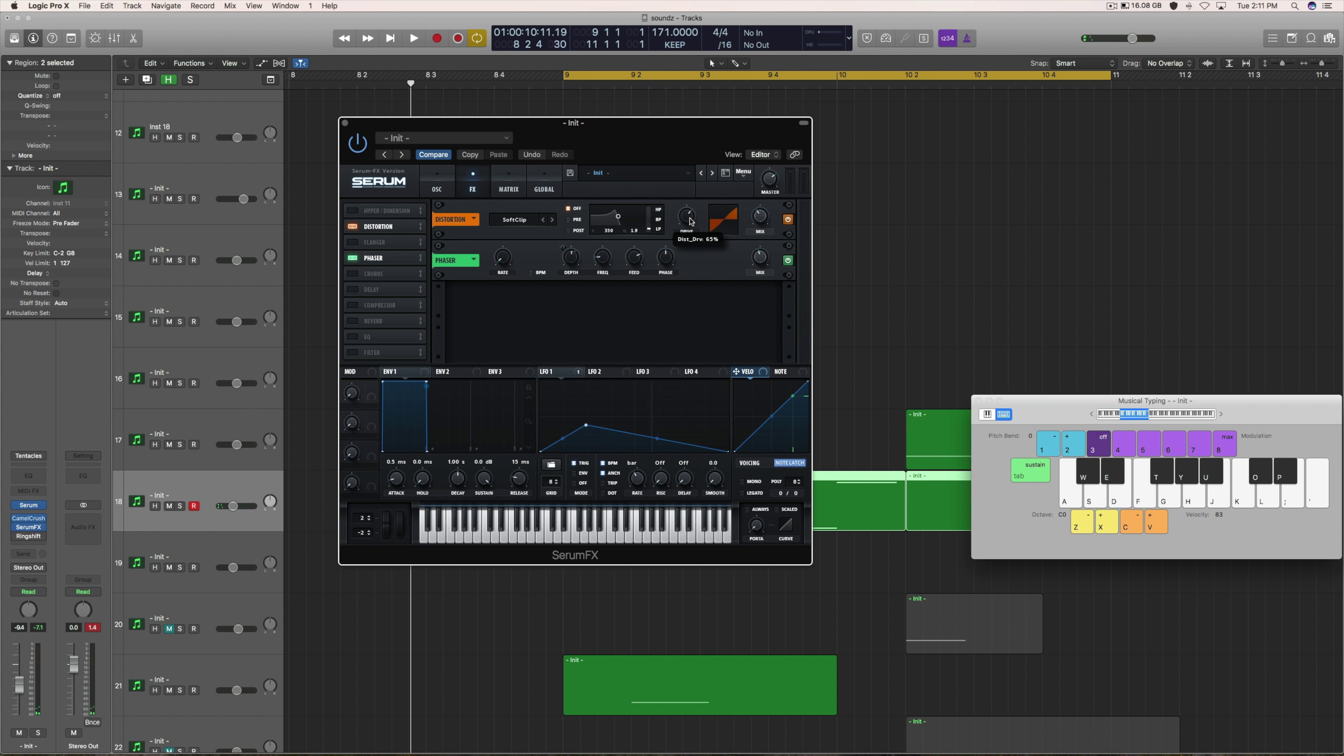
mouse_move(760, 220)
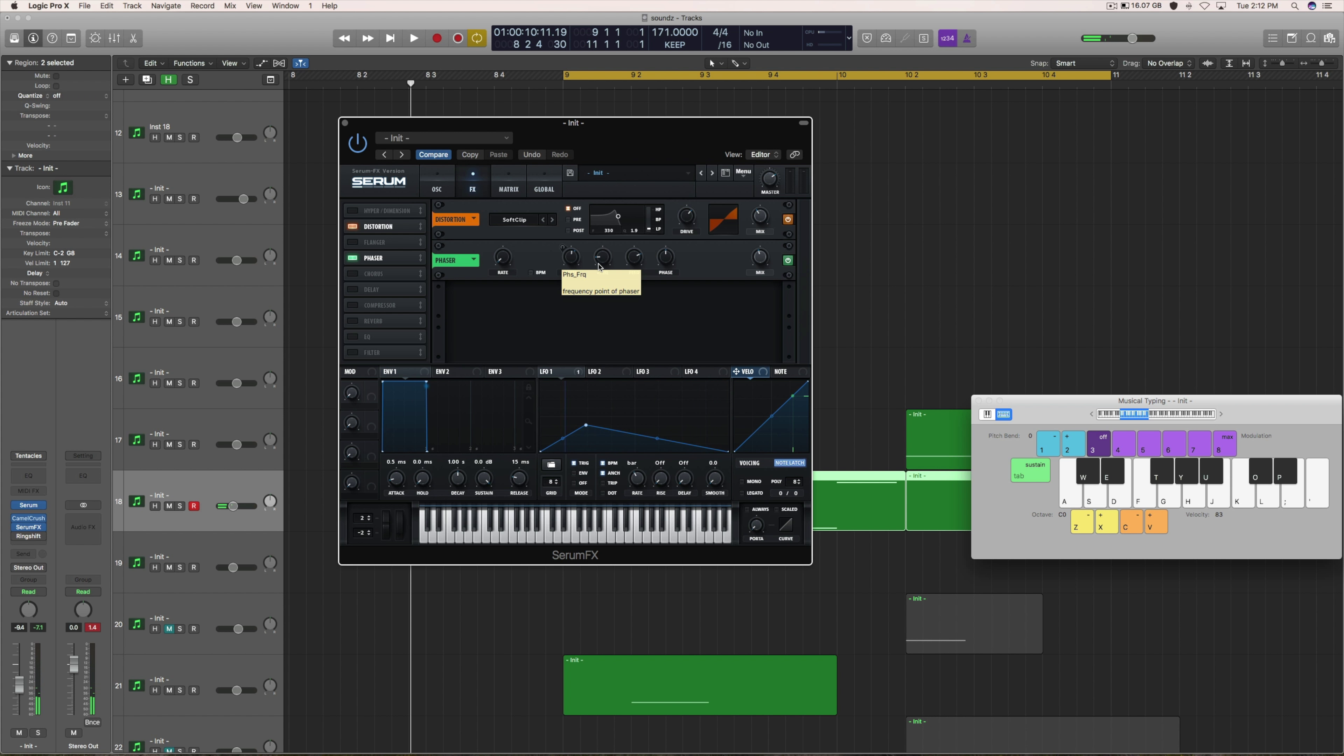
key("f")
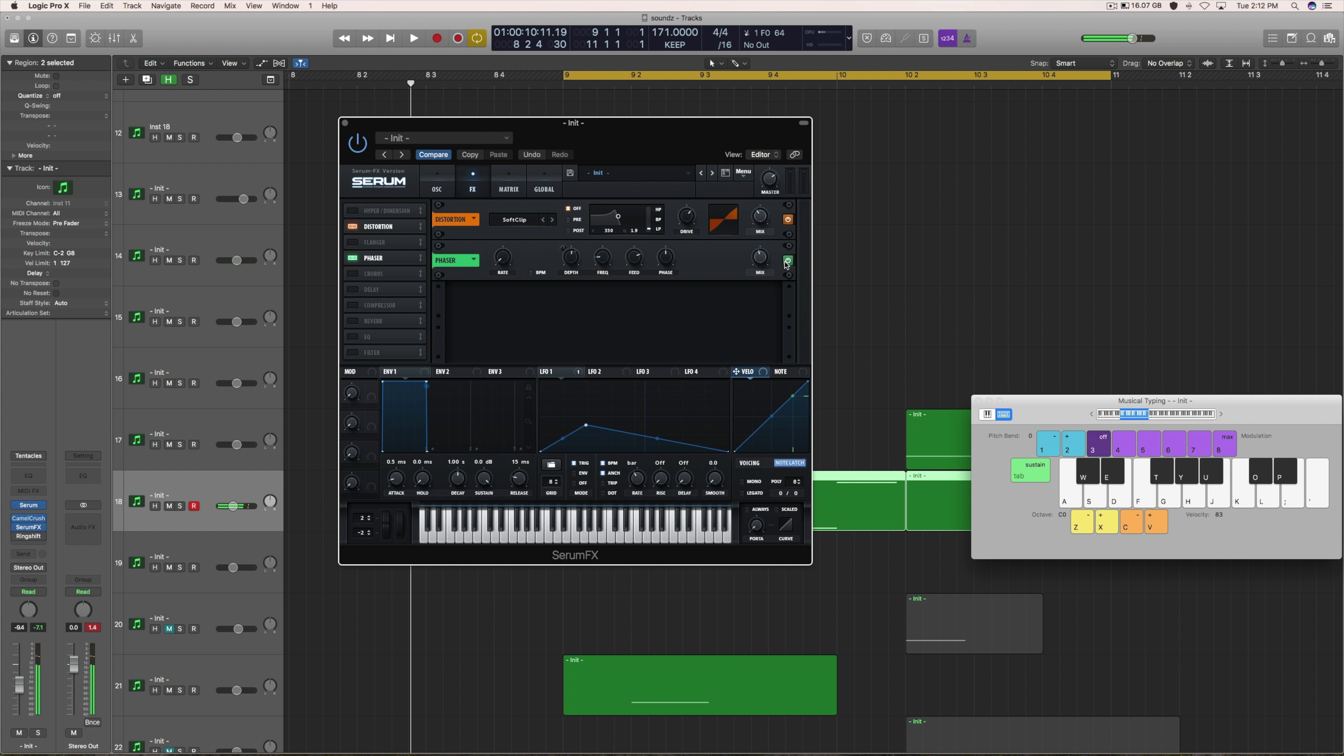
left_click(790, 260)
key("f")
left_click(789, 260)
key("f")
- Route LFO 1 to the Phaser depth with a modulation amount of 48
left_click(550, 371)
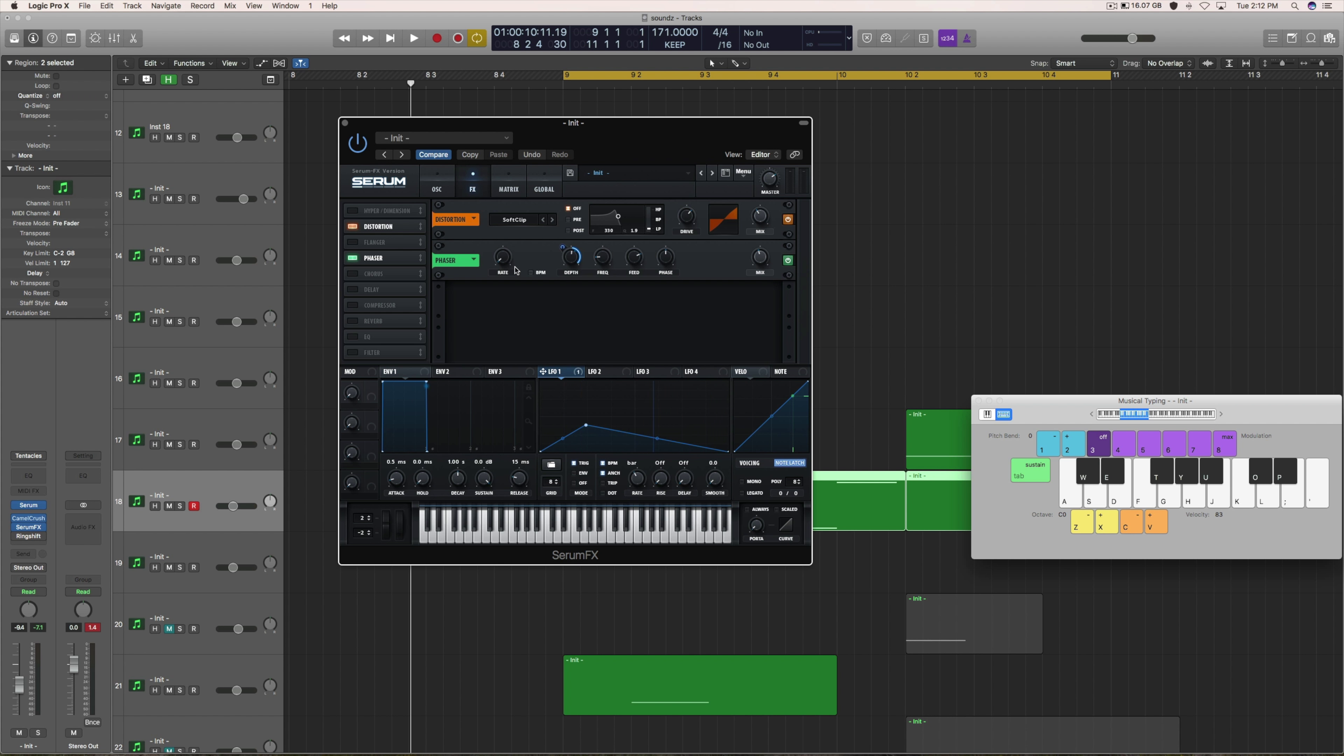
mouse_move(632, 263)
left_click_drag(578, 374, 562, 247)
left_click(345, 124)
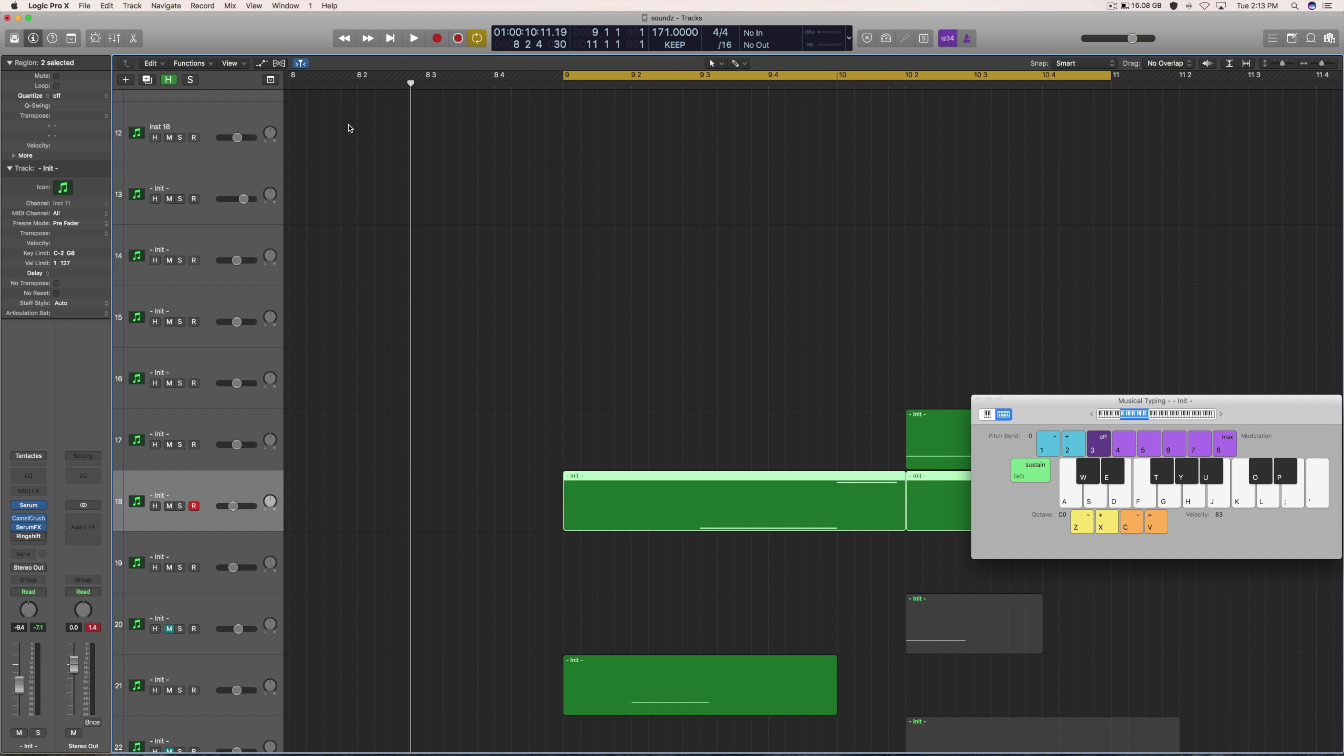